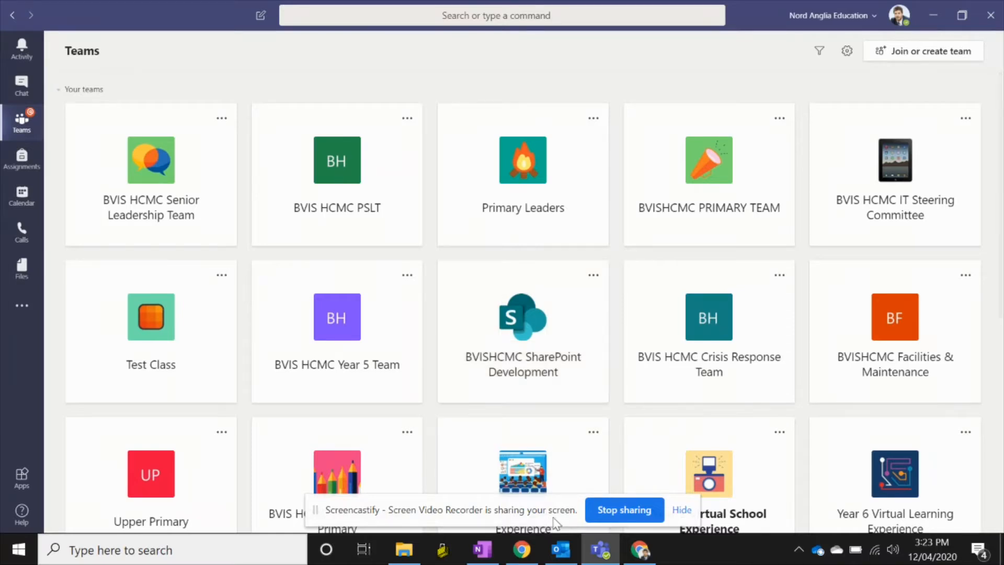
pyautogui.click(561, 549)
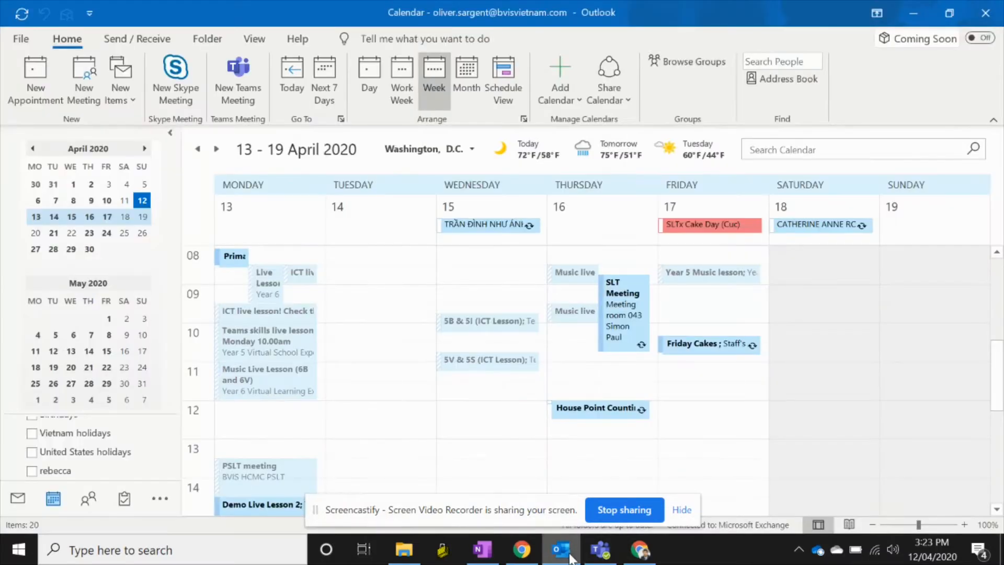
pyautogui.click(233, 95)
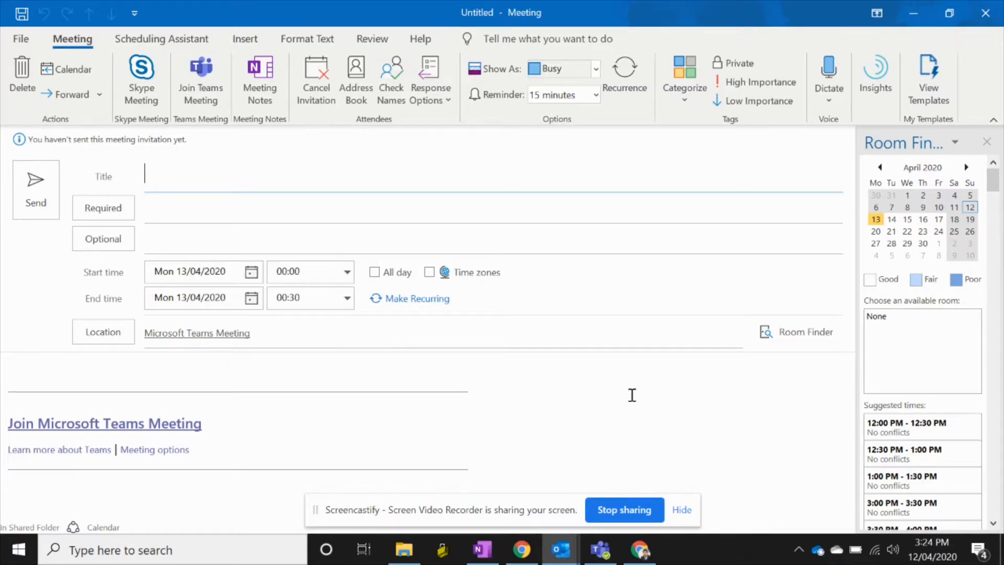
pyautogui.click(990, 22)
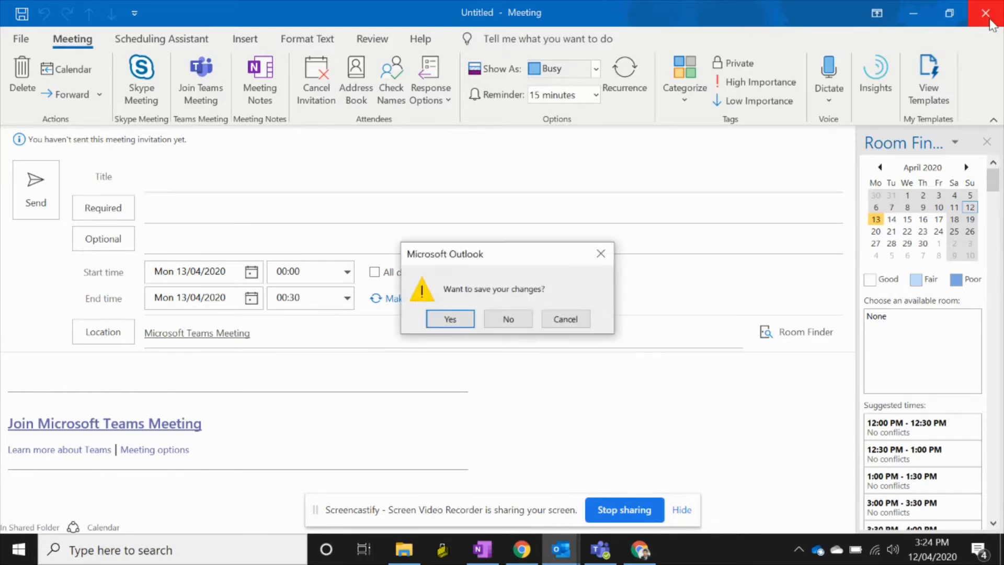
pyautogui.click(514, 318)
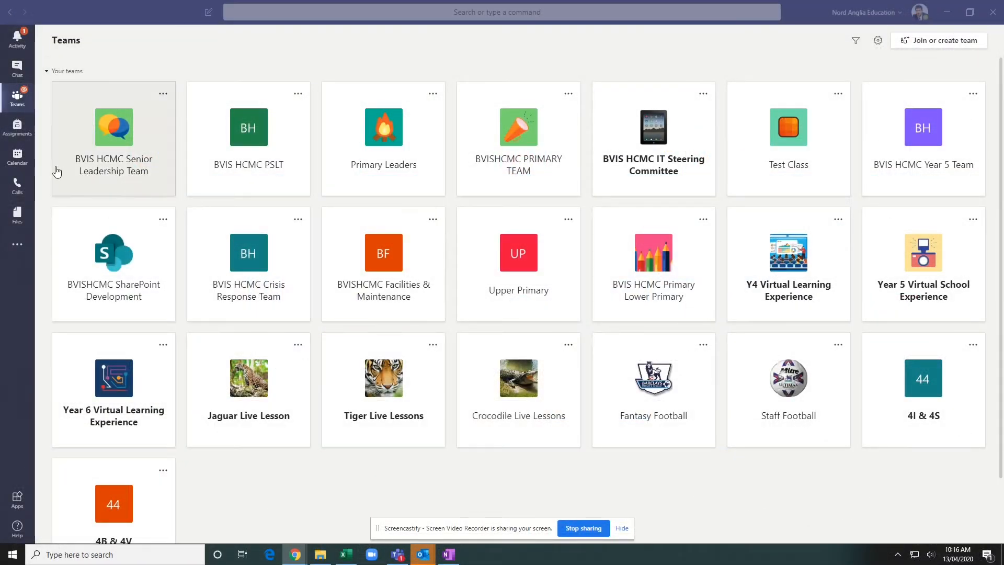
# Create a meeting in the Teams calendar on Monday 13 April at 1:00 PM, titled "Demo Live Lesson"
pyautogui.click(15, 161)
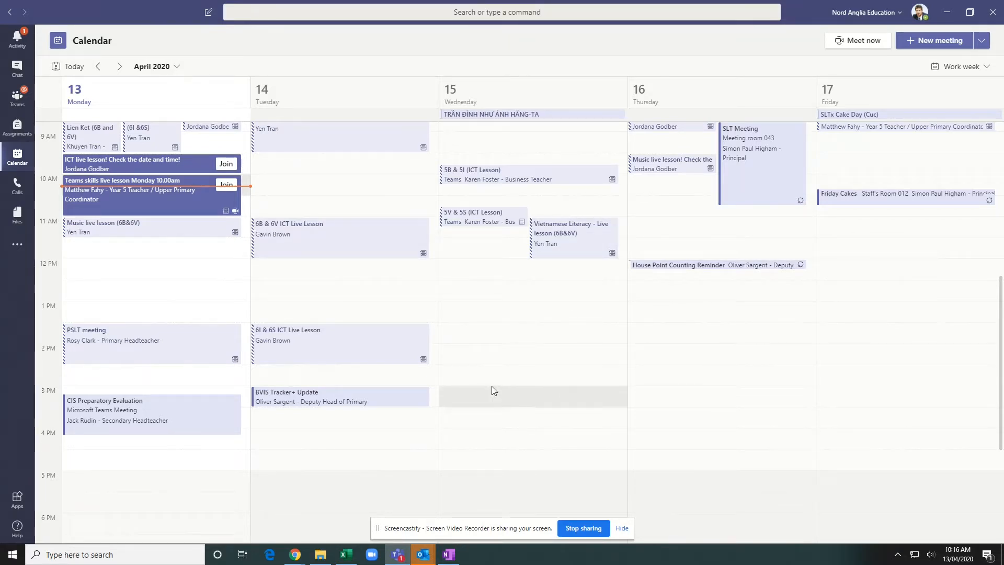
pyautogui.click(139, 306)
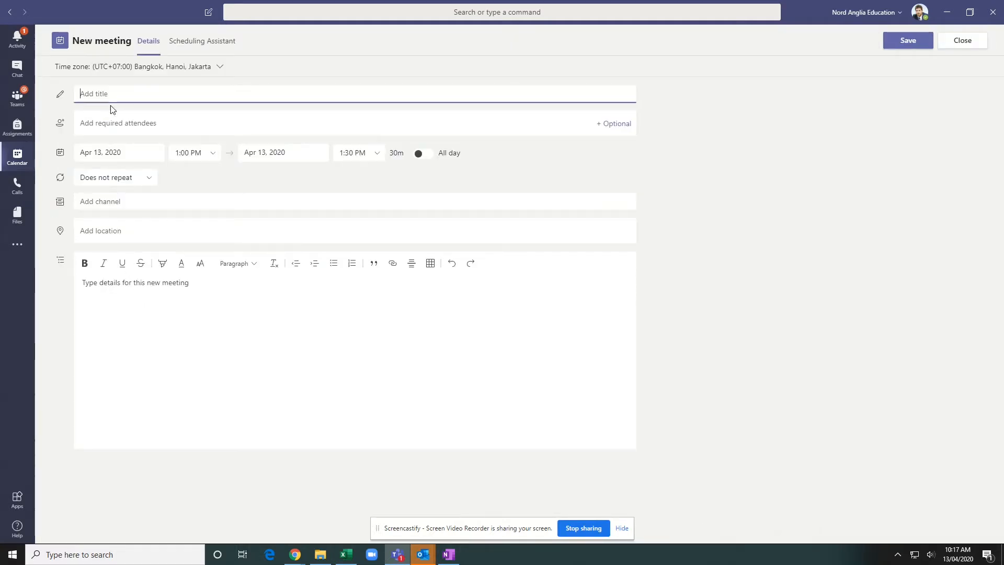
pyautogui.write('Demo Live Lesson')
# Search the channels for "test" and assign the meeting to the General channel of Test Class
pyautogui.click(99, 202)
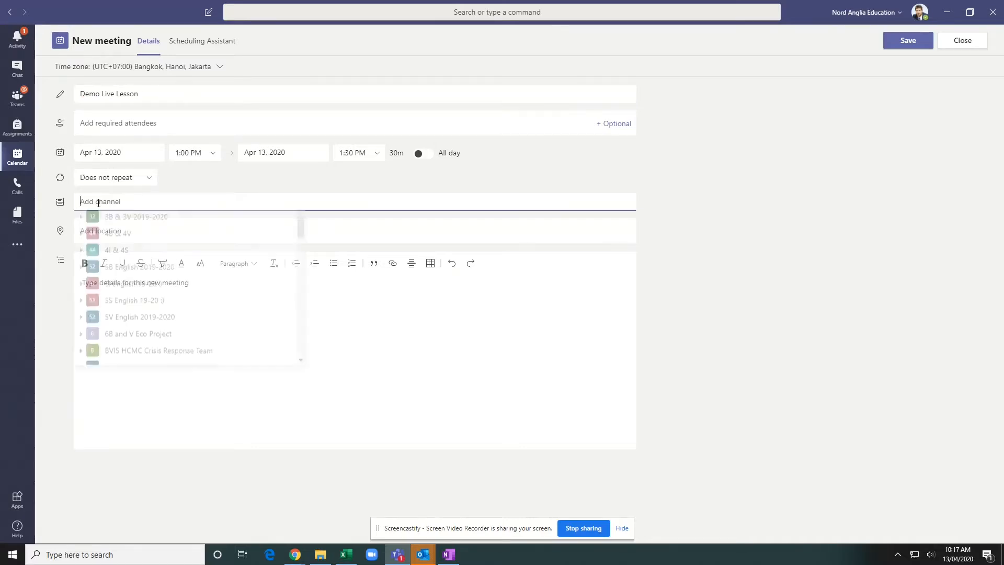
pyautogui.scroll(-5, 123, 236)
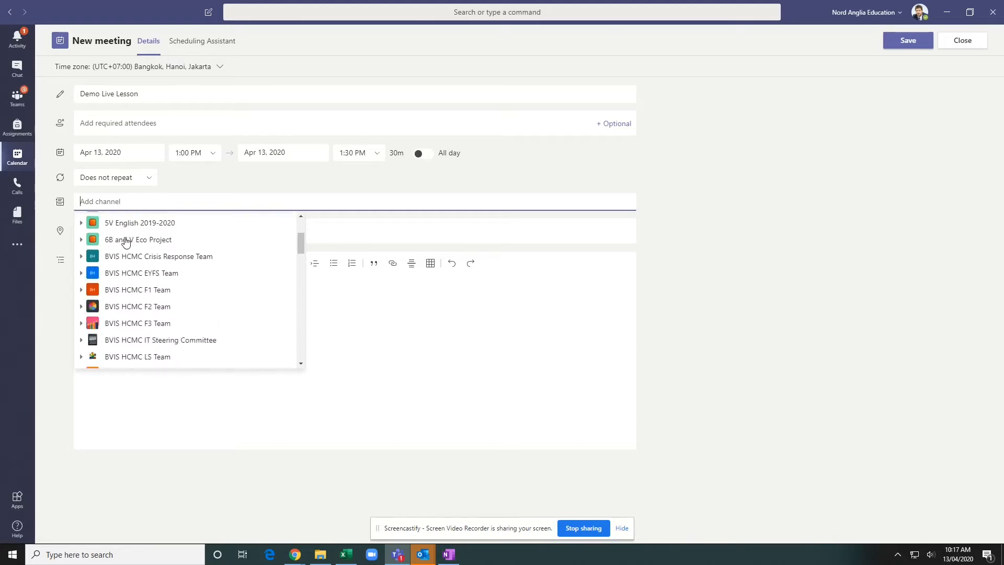
pyautogui.scroll(5, 125, 239)
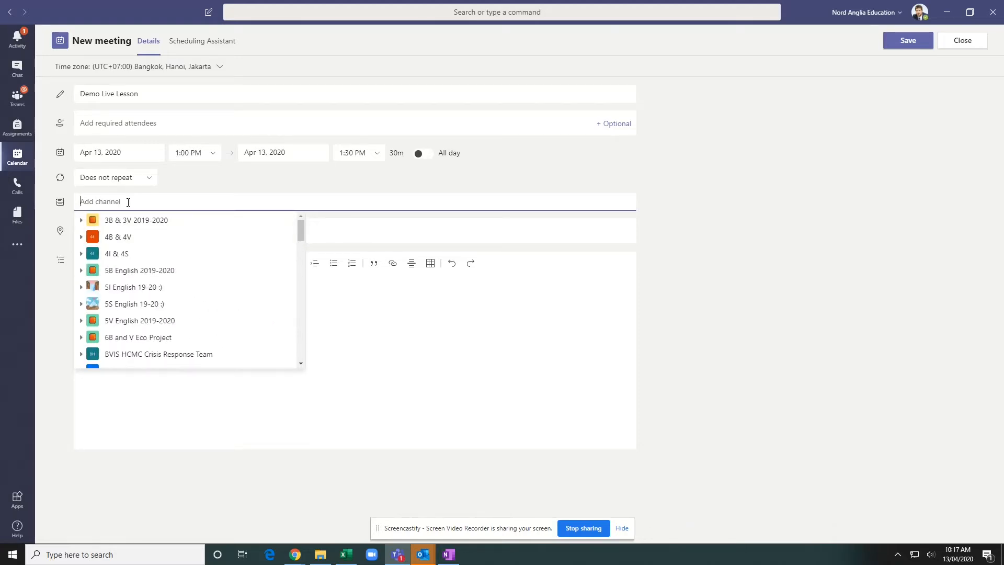
pyautogui.write('en')
pyautogui.press('BackSpace')
pyautogui.press('BackSpace')
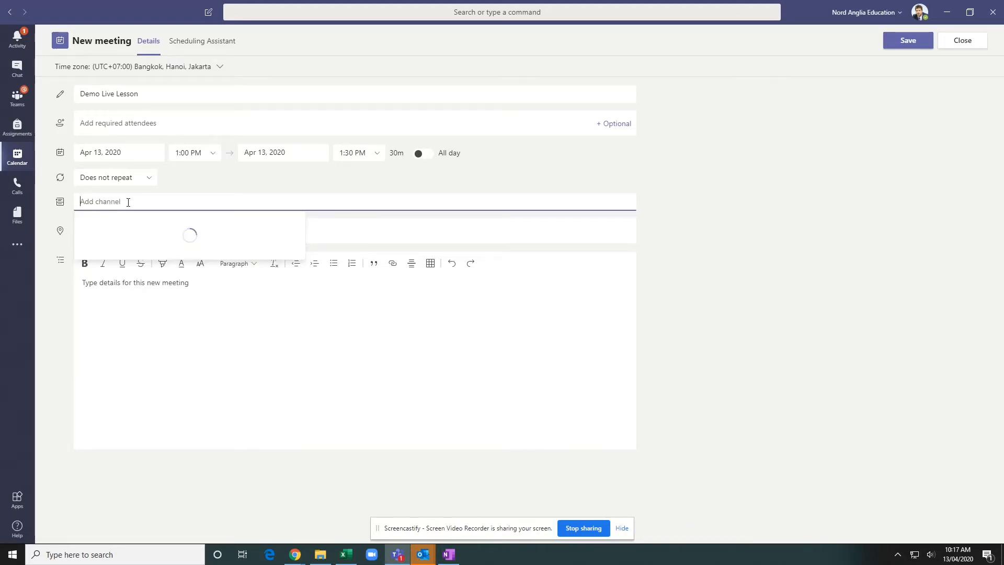
pyautogui.write('test')
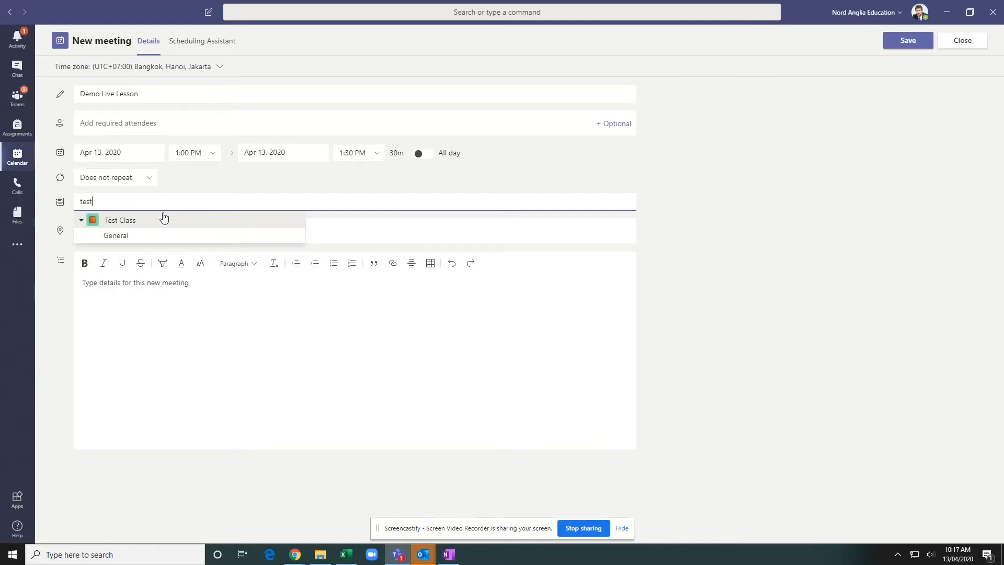
pyautogui.click(142, 236)
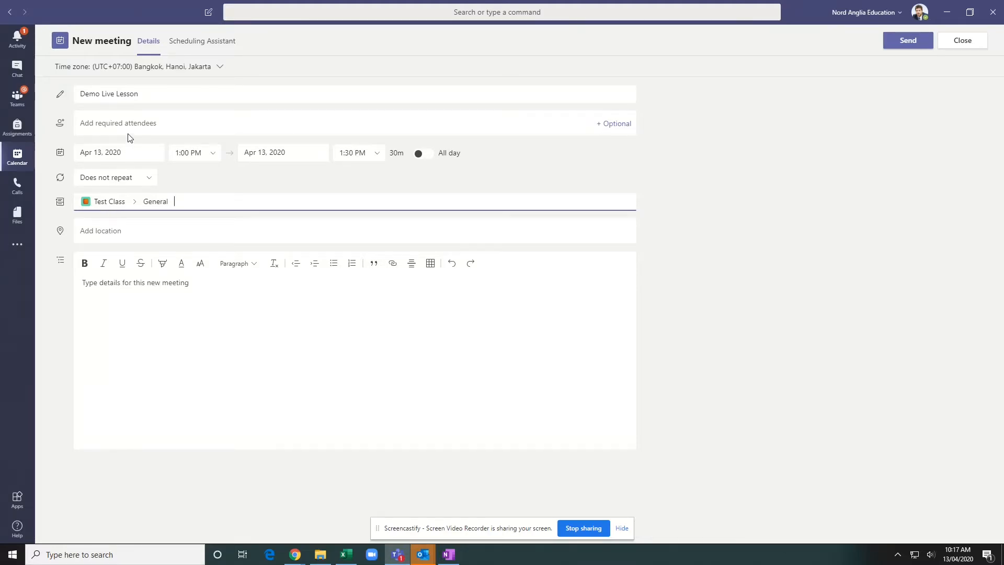
# Try the school principal as a required attendee of the meeting and remove that entry again
pyautogui.click(100, 120)
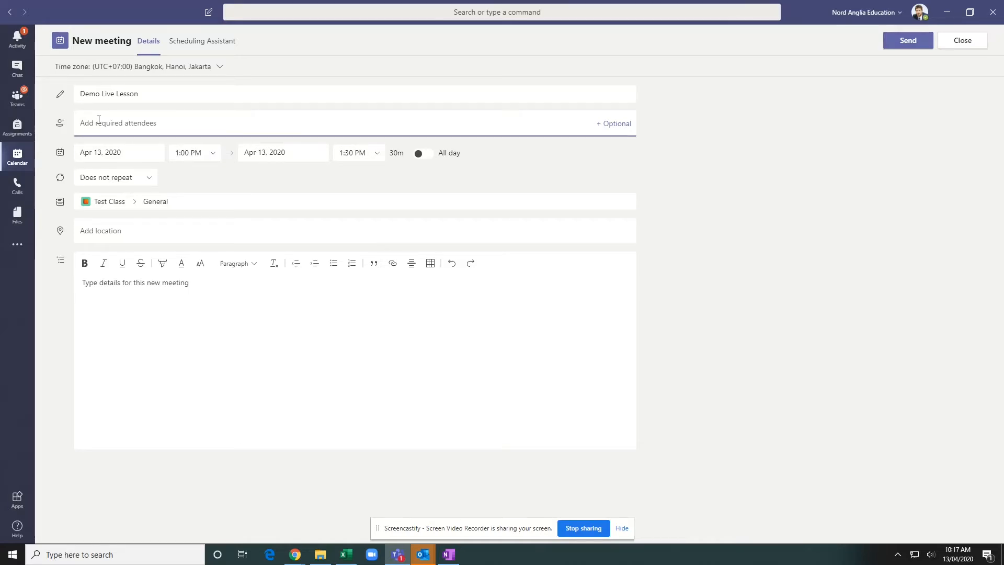
pyautogui.write('Sim')
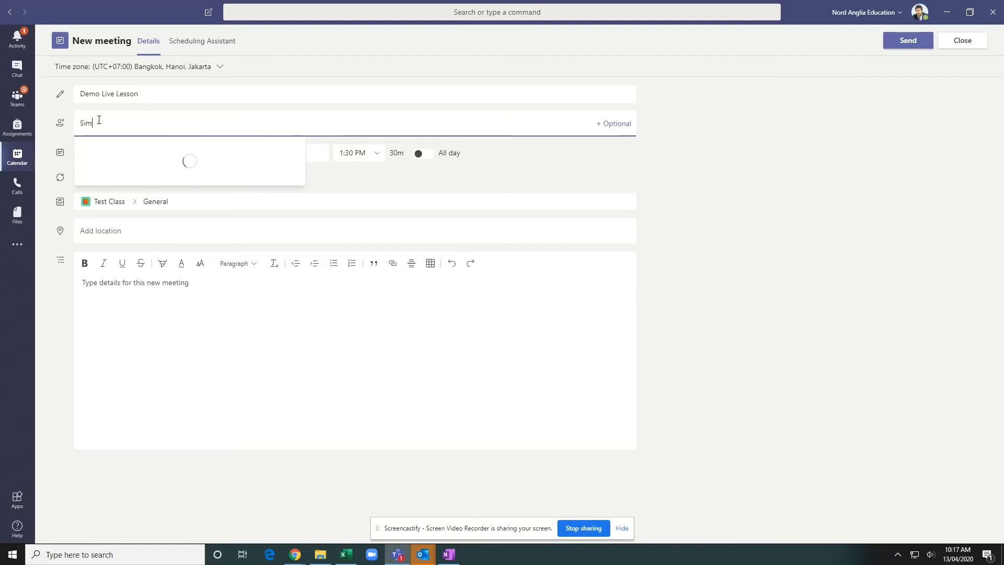
pyautogui.click(224, 155)
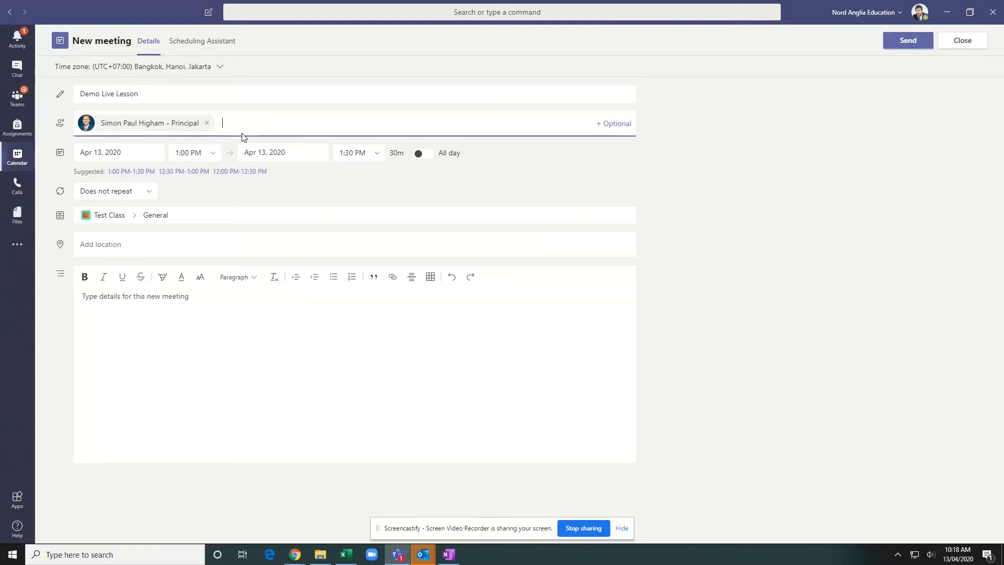
pyautogui.click(208, 124)
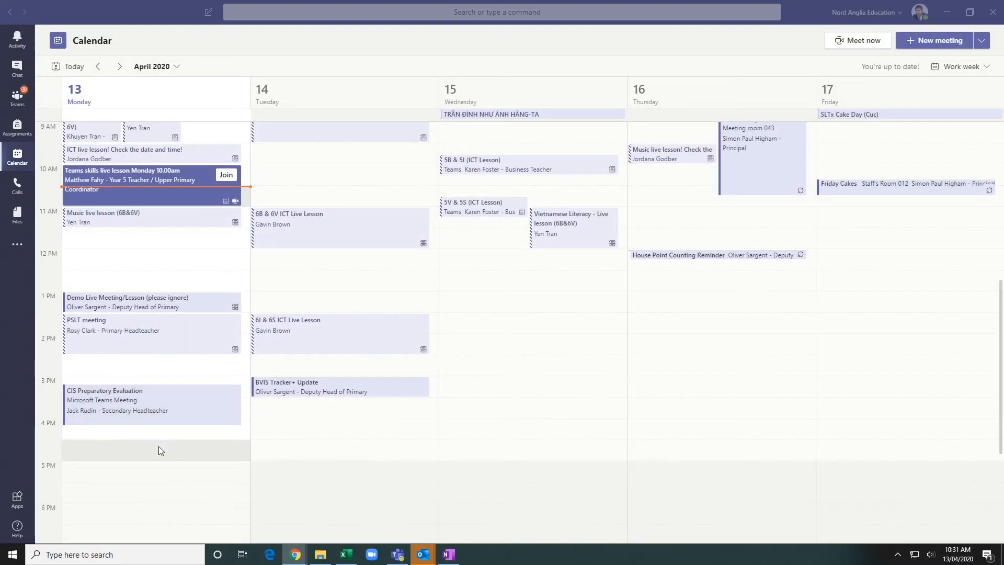
# View the Monday 1 PM Demo Live Meeting/Lesson details, then switch to Outlook and preview the same event in its calendar
pyautogui.click(105, 306)
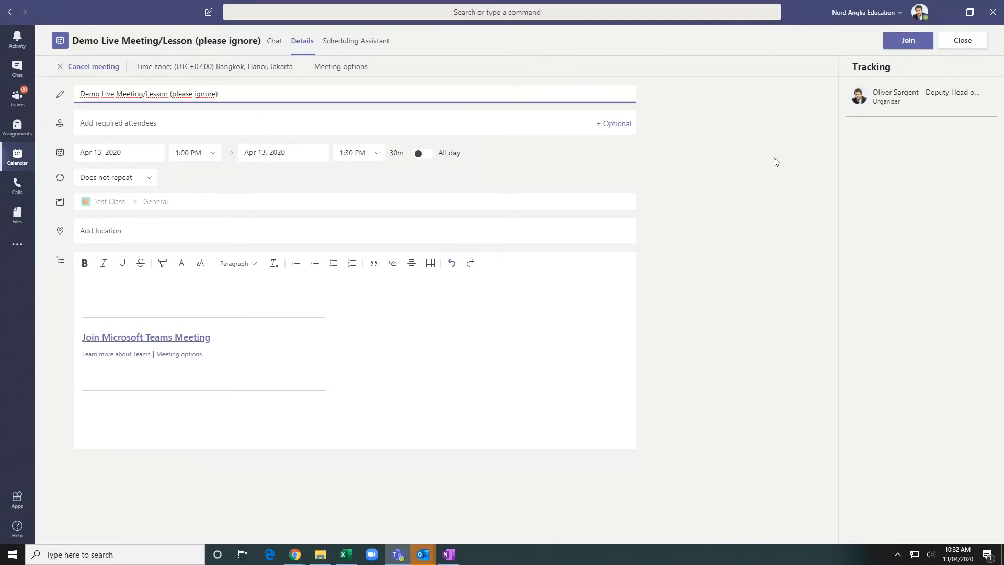
pyautogui.click(964, 45)
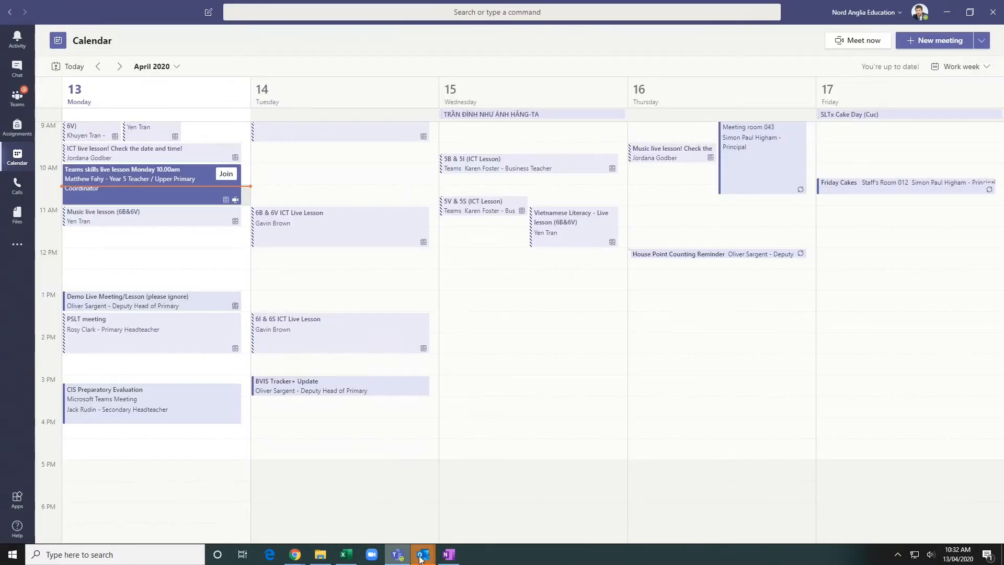
pyautogui.moveTo(421, 559)
pyautogui.click(390, 521)
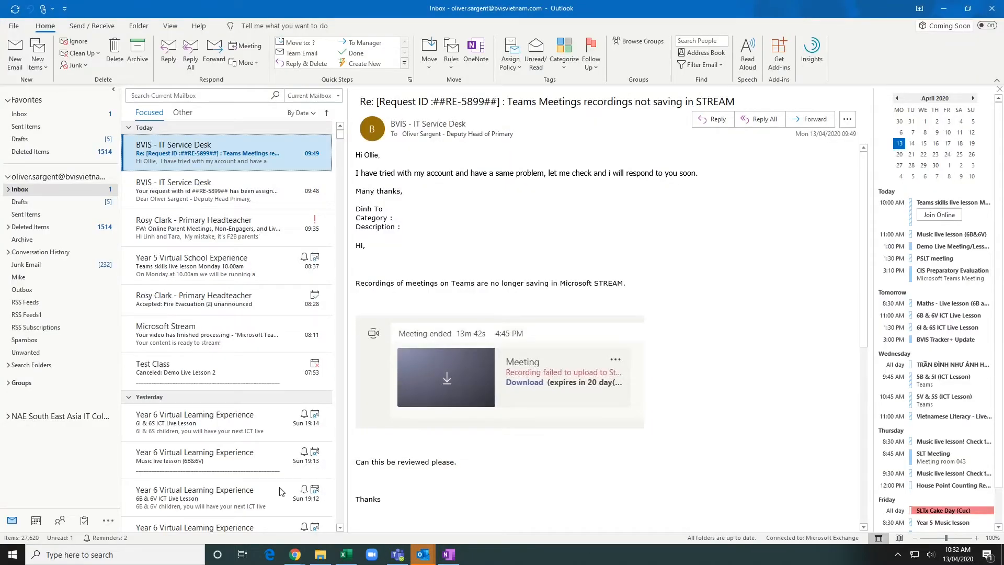
pyautogui.click(35, 521)
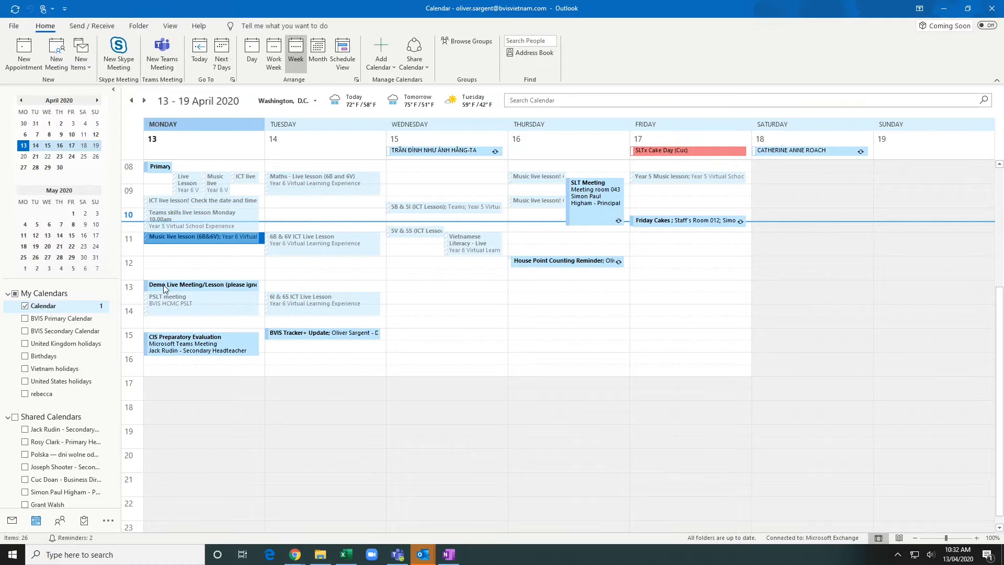
pyautogui.moveTo(165, 288)
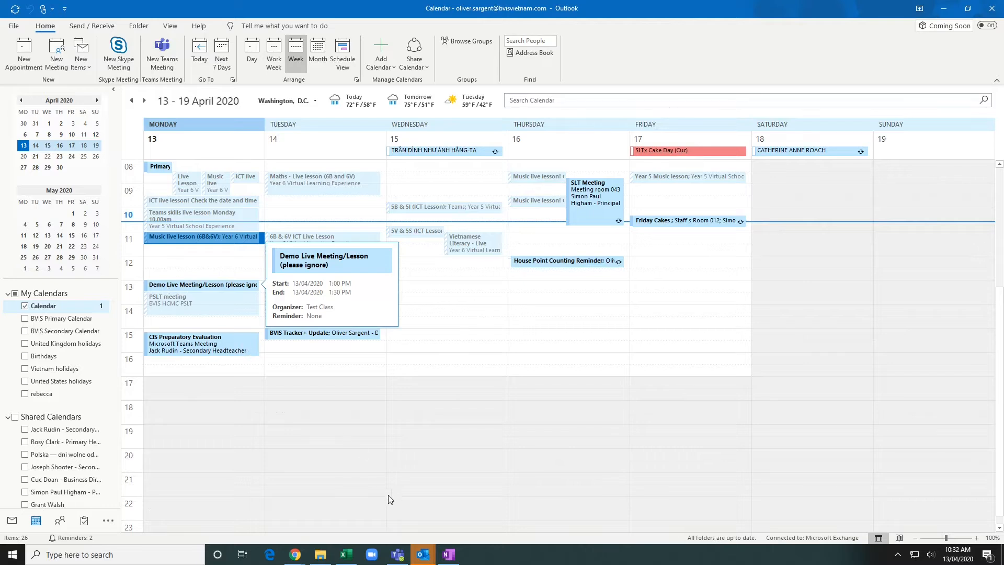
# Switch back to Teams and view the Demo Live Meeting/Lesson details from the calendar, closing them when done
pyautogui.click(397, 560)
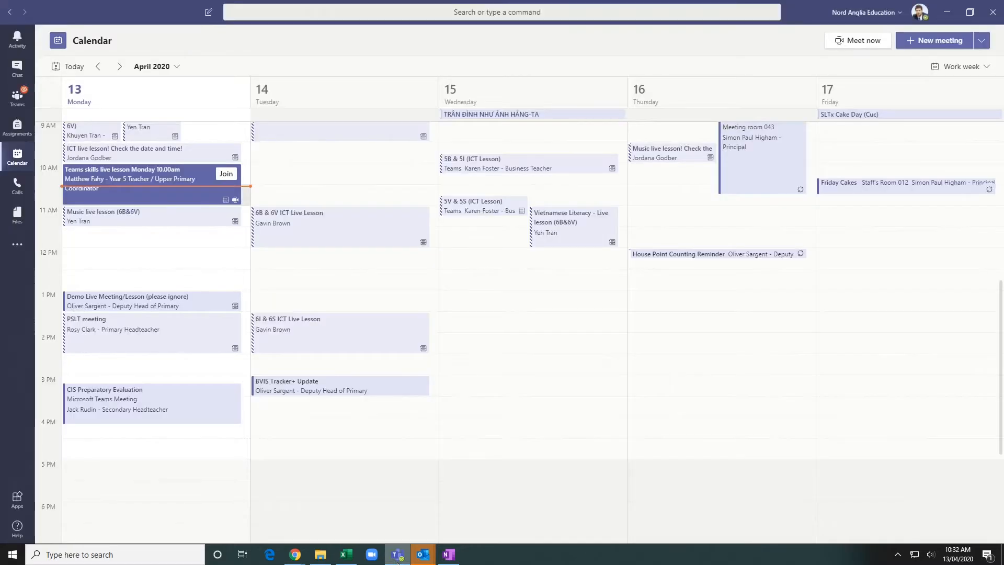
pyautogui.click(111, 309)
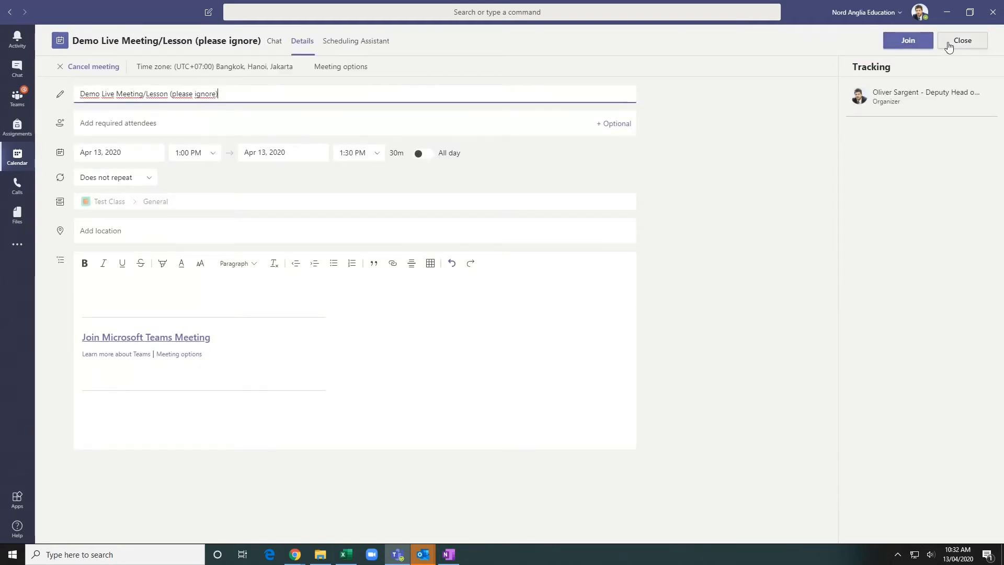
pyautogui.click(957, 42)
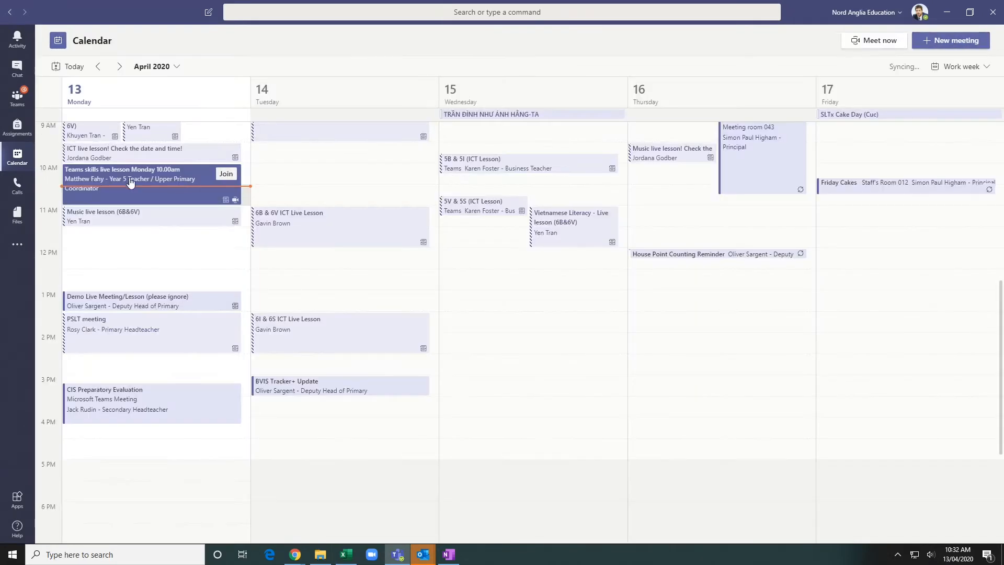
# View the Demo Live Meeting/Lesson details from its post in the General channel of Test Class, closing them when done
pyautogui.click(17, 100)
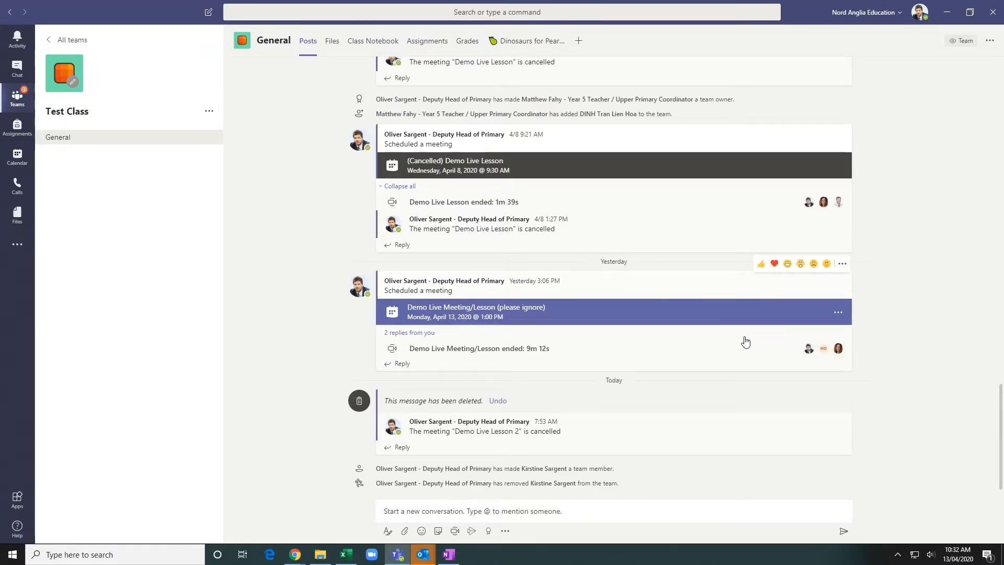
pyautogui.click(454, 317)
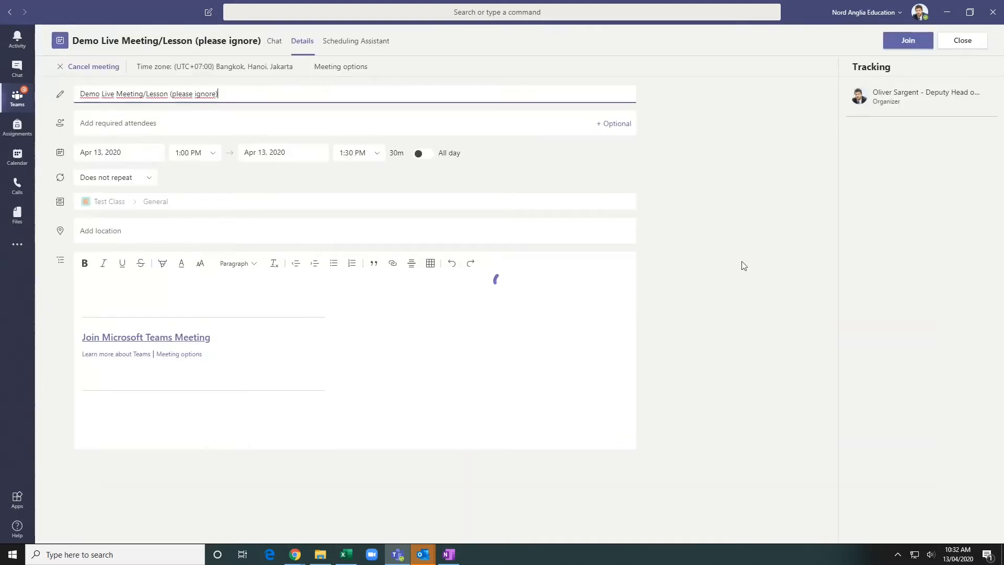
pyautogui.click(963, 41)
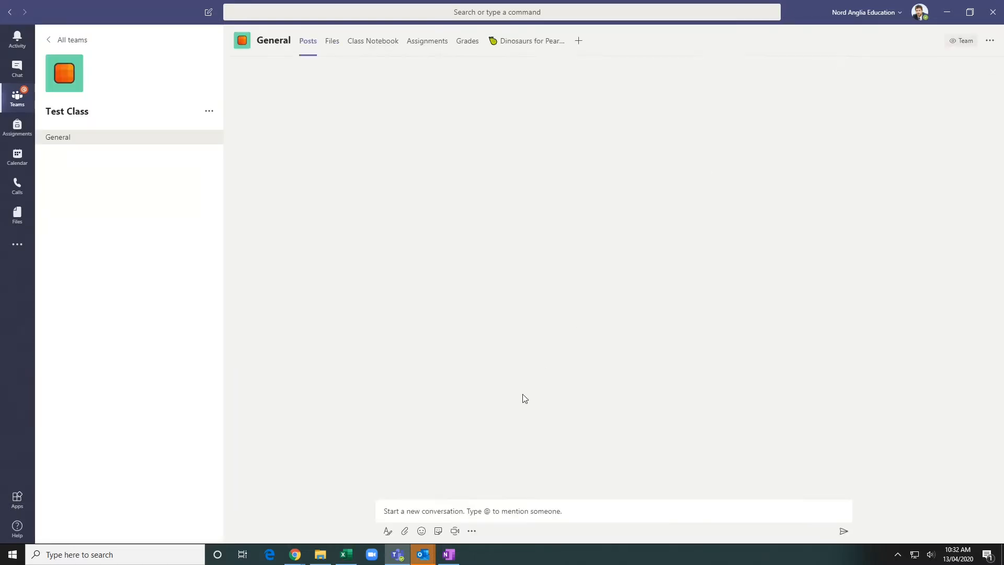
# Switch to Outlook and open the Demo Live Meeting/Lesson event to examine its join options, closing it when done
pyautogui.moveTo(419, 561)
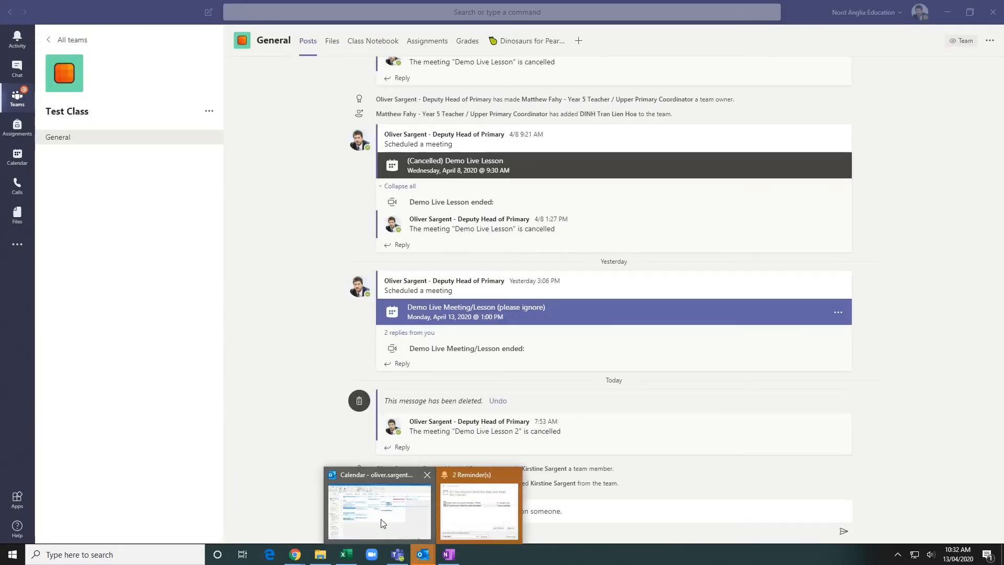
pyautogui.click(373, 502)
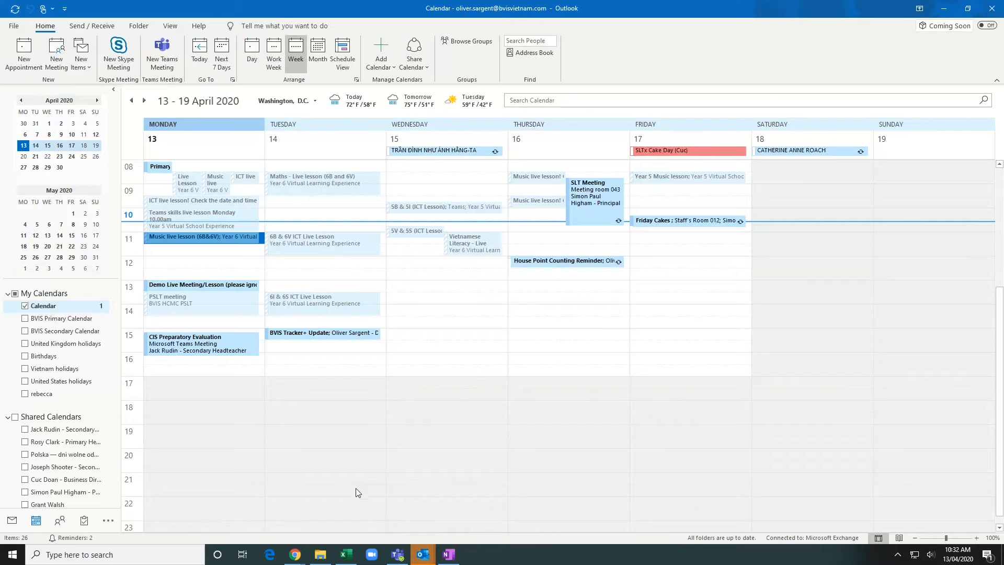
pyautogui.click(187, 285)
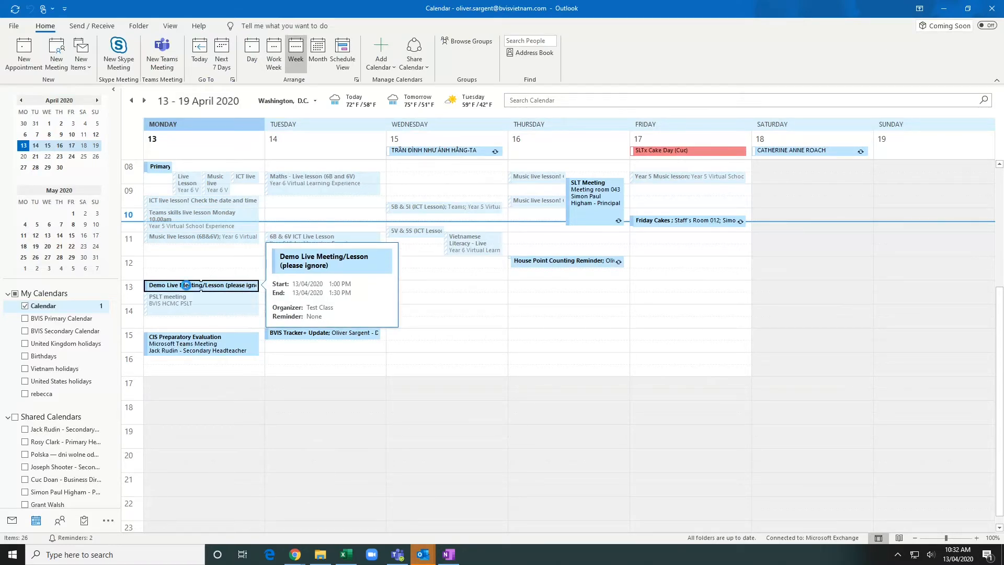
pyautogui.doubleClick(187, 285)
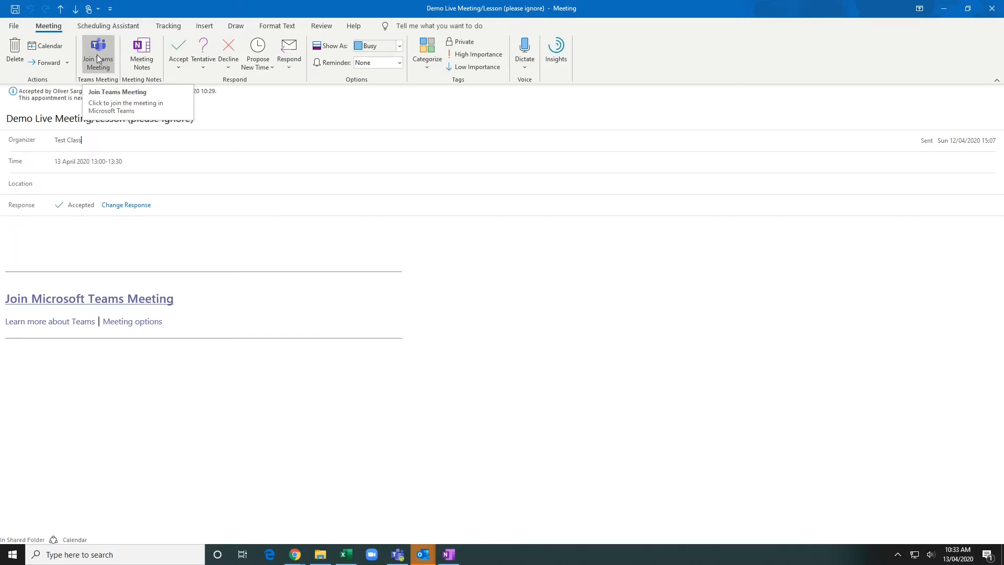
pyautogui.click(993, 9)
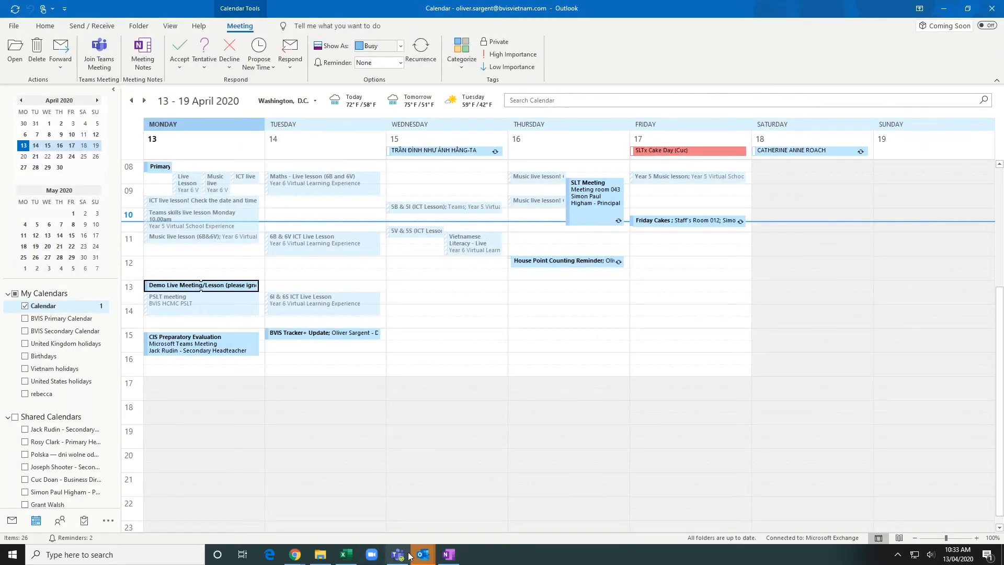
# Switch back to Teams and open the meeting options page for the Monday 1 PM Demo Live Meeting/Lesson
pyautogui.click(408, 555)
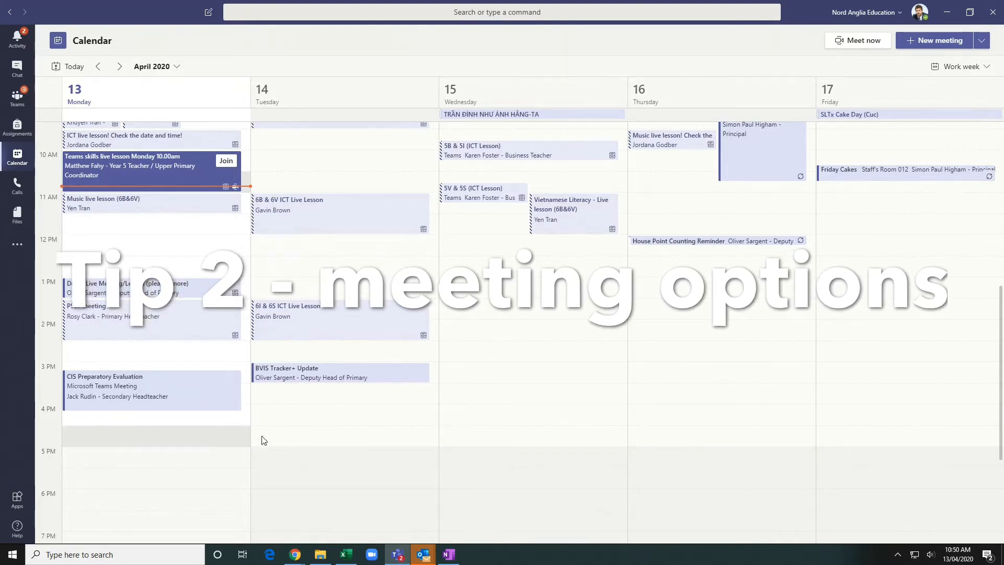
pyautogui.click(205, 291)
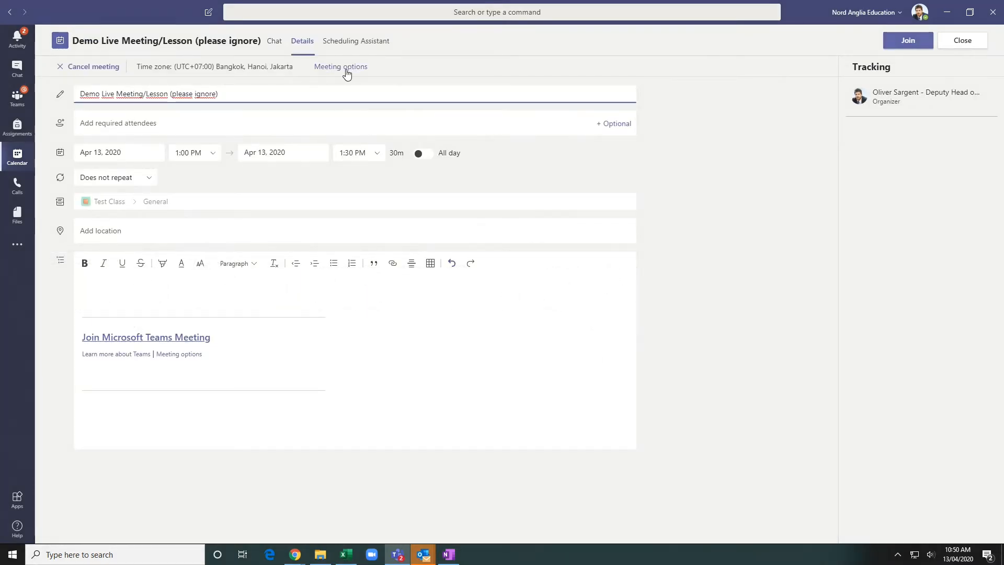
pyautogui.click(346, 68)
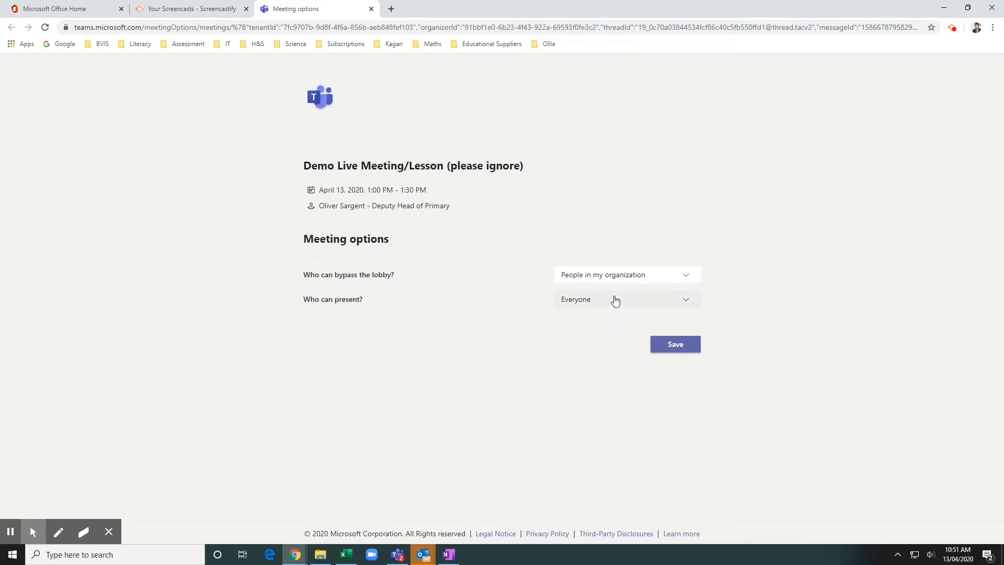
# Restrict who can present in the Demo Live Meeting/Lesson to Only me and save the meeting options
pyautogui.click(614, 298)
pyautogui.click(575, 363)
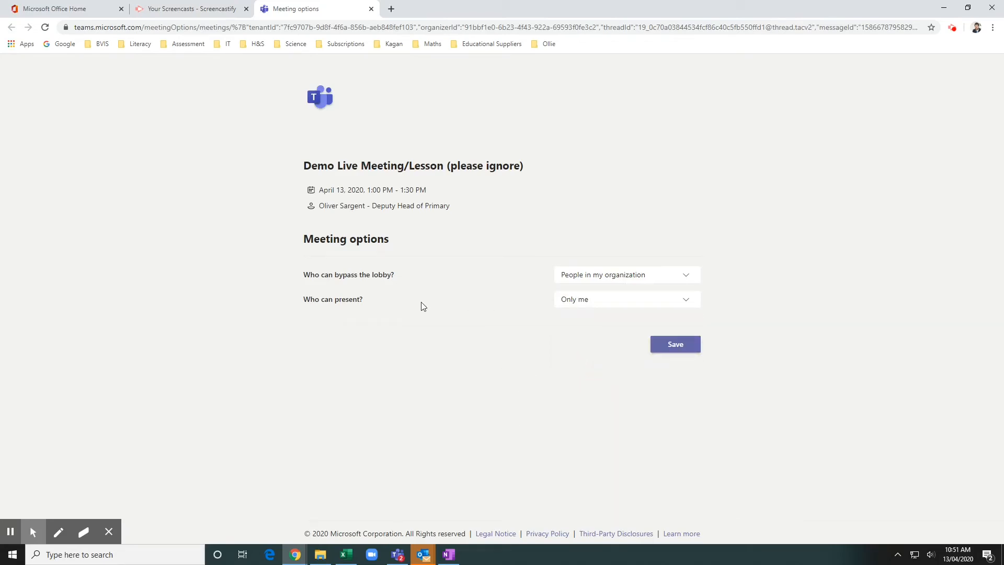
pyautogui.click(683, 347)
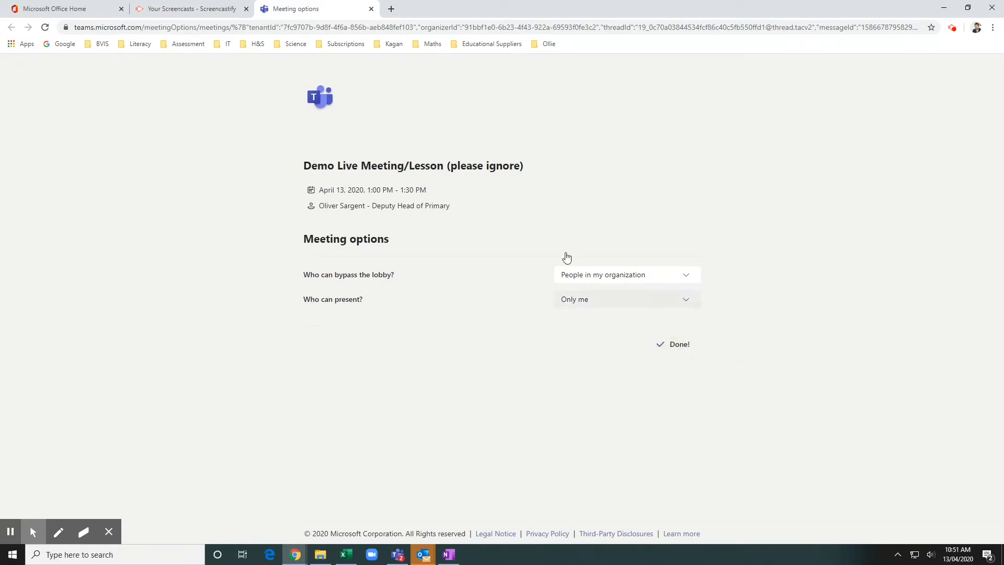
# Switch back to Teams and invite a colleague to the ongoing meeting by searching for their first name
pyautogui.click(399, 559)
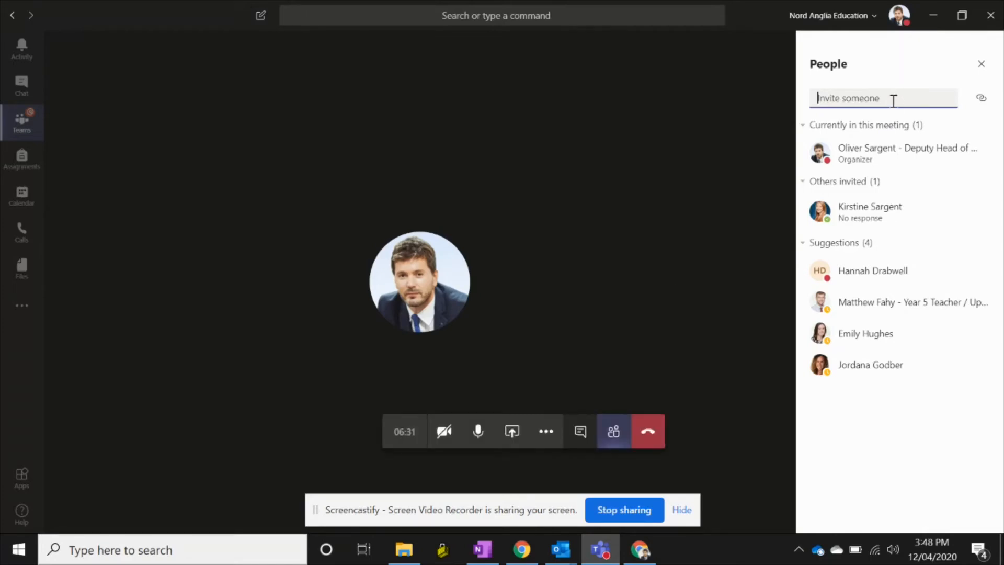
pyautogui.write('Hanna')
pyautogui.click(885, 125)
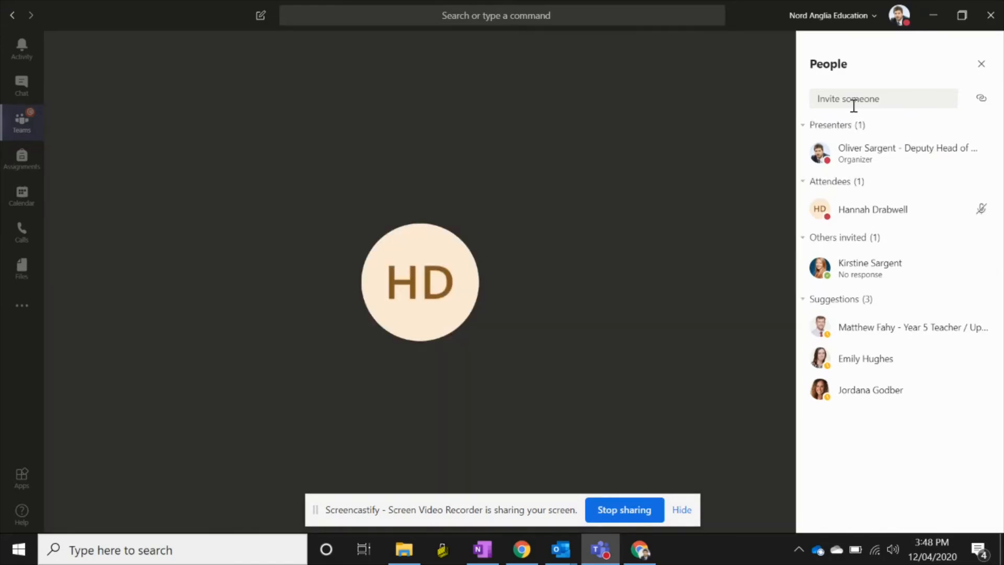
# Make the invited attendee a presenter and confirm the change of who can present
pyautogui.moveTo(410, 467)
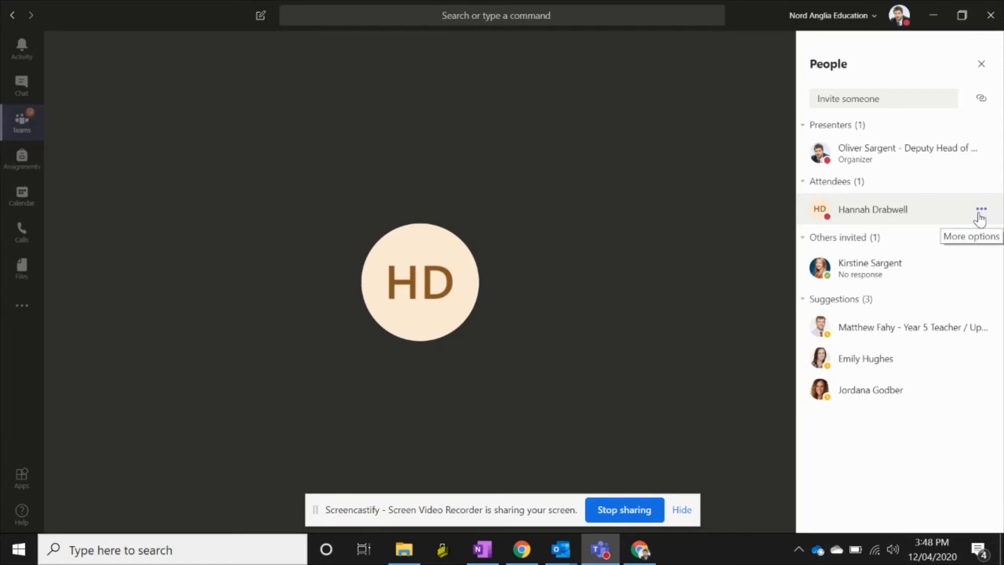
pyautogui.click(979, 214)
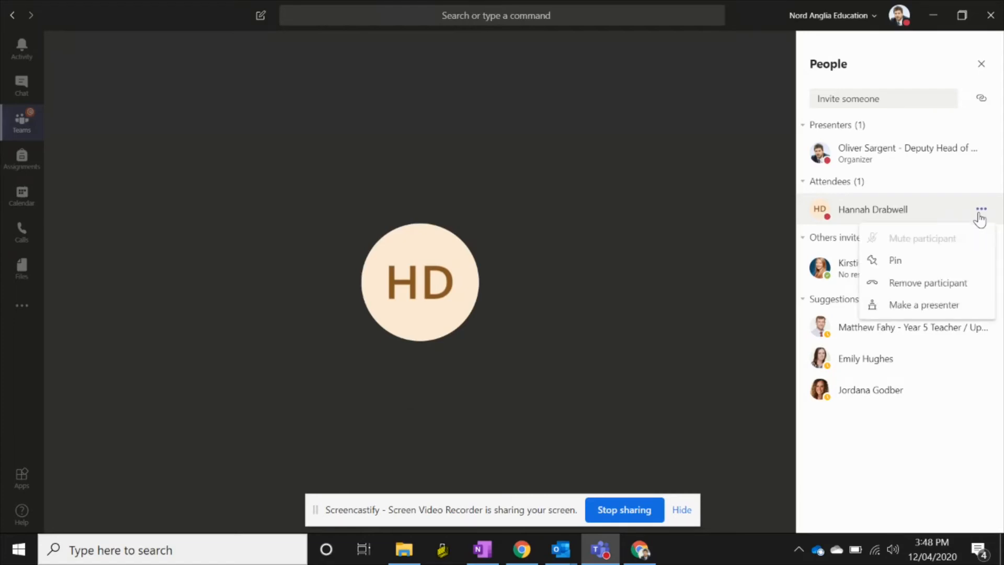
pyautogui.click(930, 309)
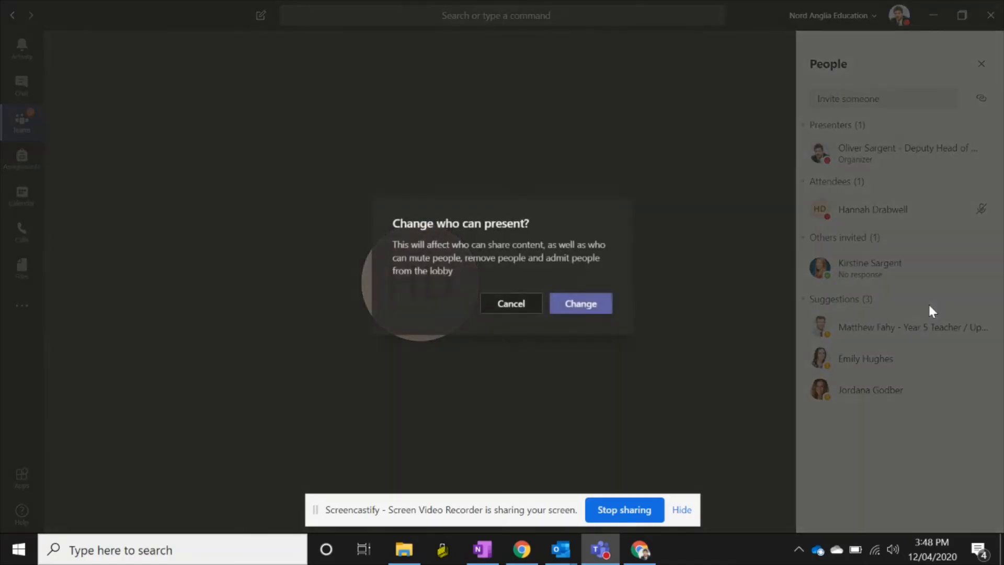
pyautogui.click(600, 304)
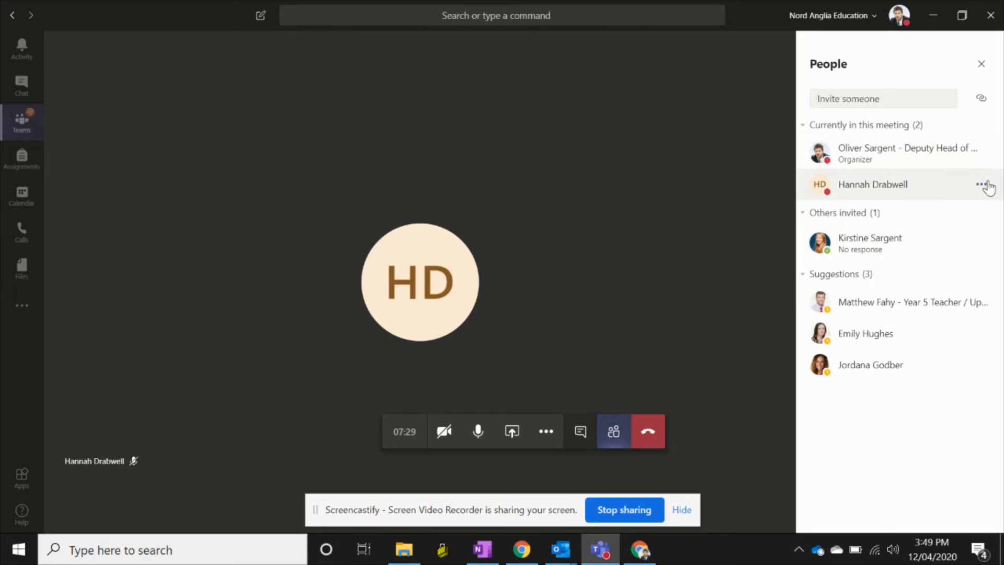
# Turn the second participant back into an attendee and confirm the presenting change
pyautogui.click(983, 184)
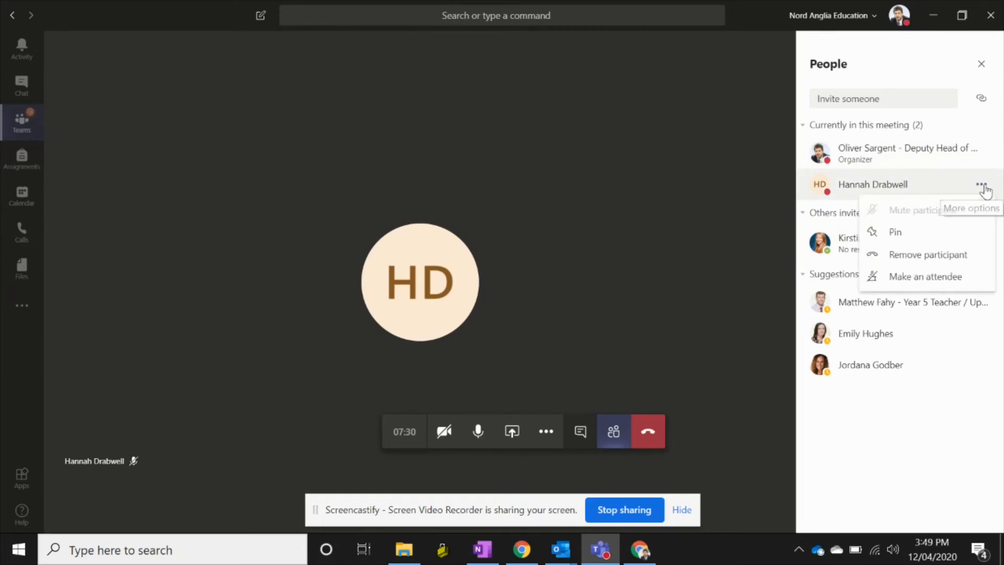
pyautogui.click(936, 284)
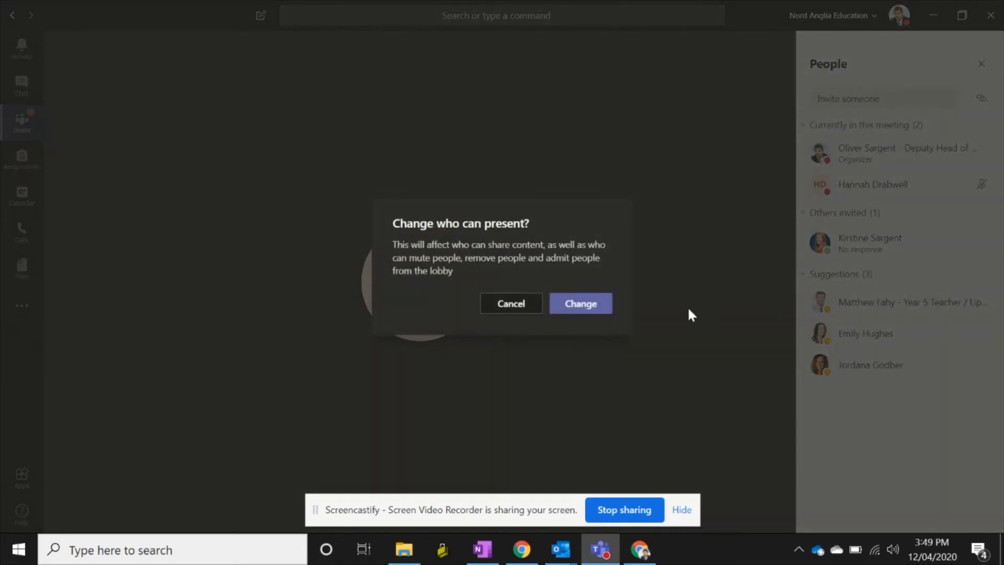
pyautogui.click(589, 307)
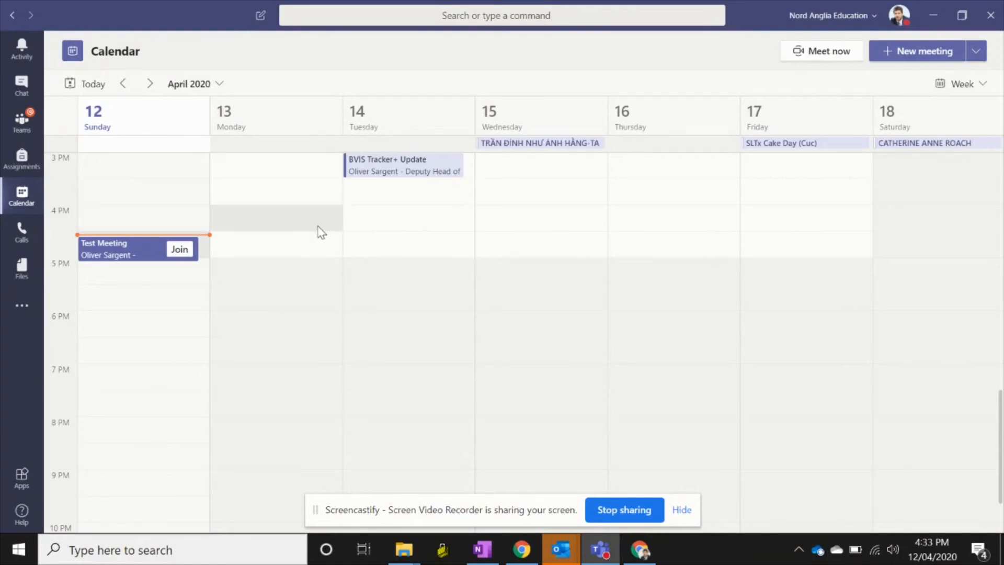
# Open the Sunday Test Meeting from the calendar and examine its internal and external invitees
pyautogui.click(119, 256)
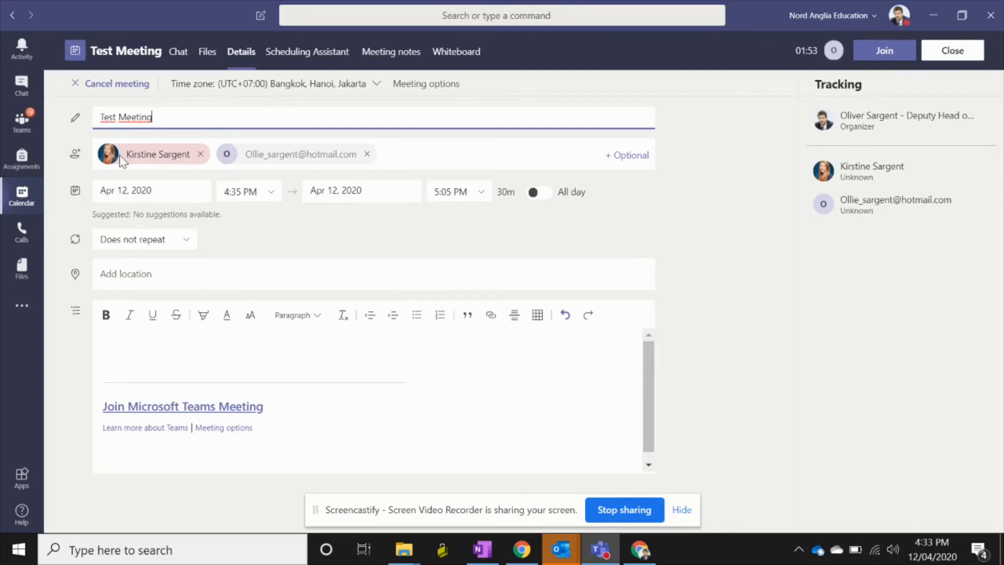
pyautogui.moveTo(121, 160)
pyautogui.click(314, 163)
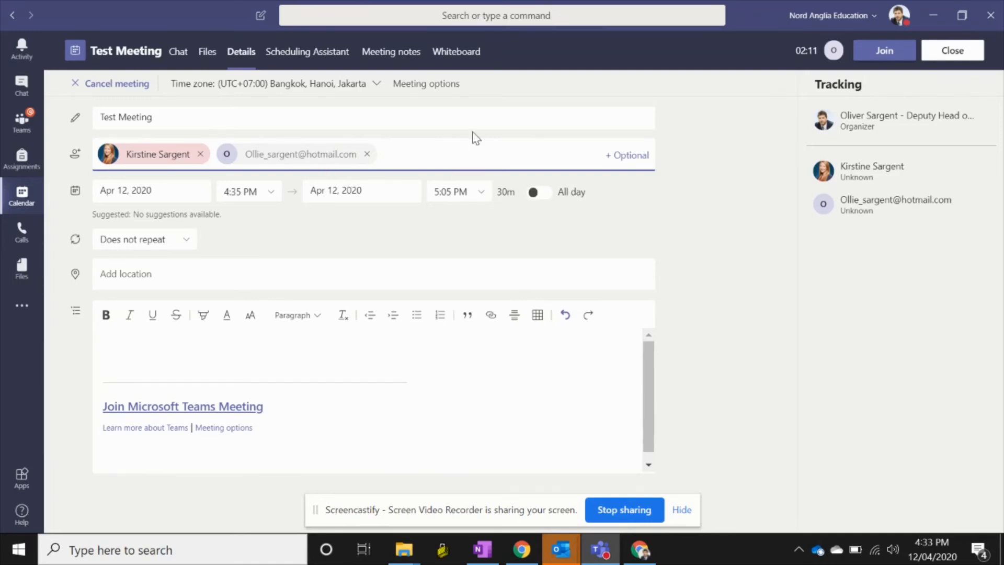
# Open the Test Meeting's meeting options page and examine the choices for who can bypass the lobby
pyautogui.click(425, 83)
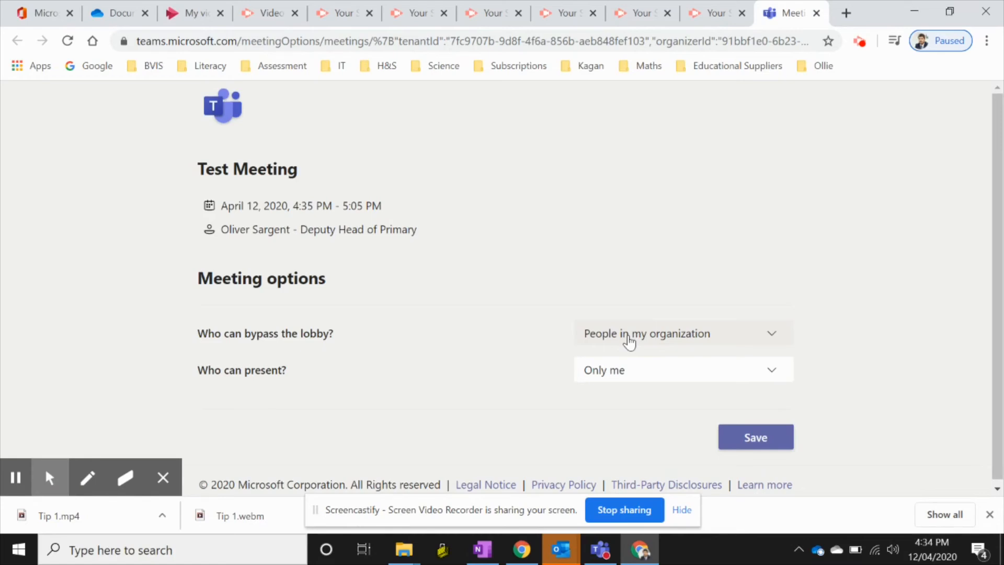
pyautogui.click(628, 337)
pyautogui.click(628, 337)
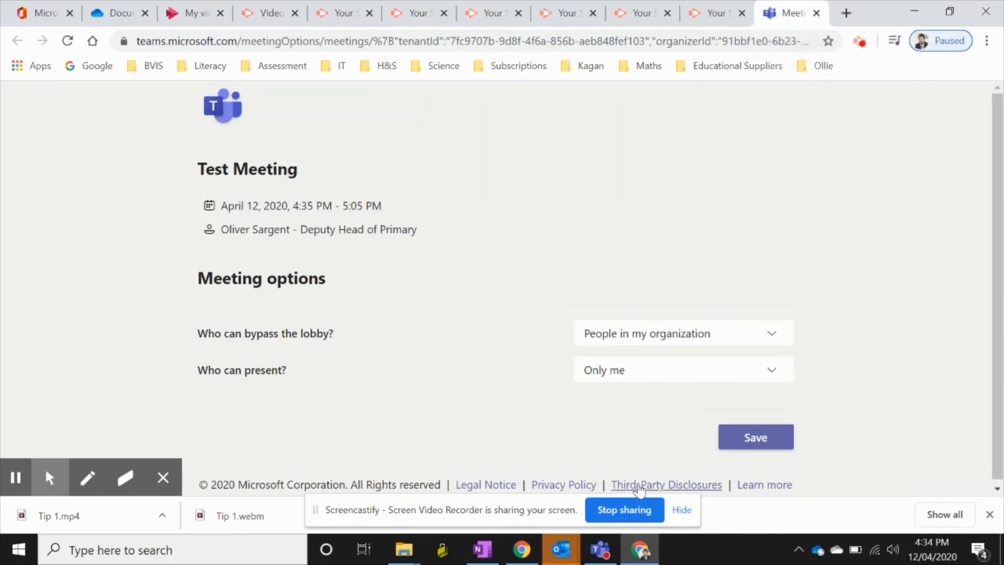
# Switch back to Teams and join the Test Meeting with the camera off and the microphone on
pyautogui.click(601, 549)
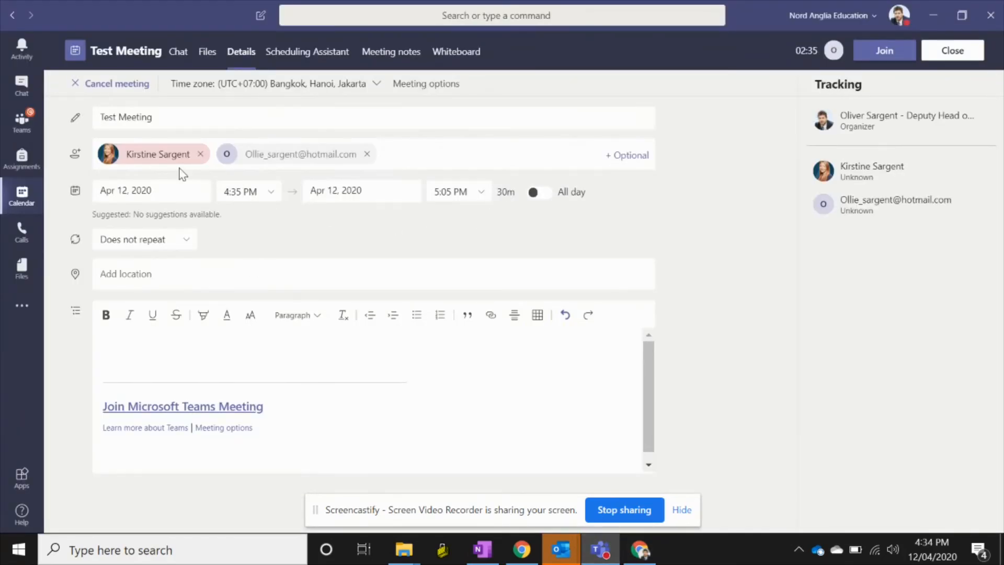
pyautogui.click(874, 52)
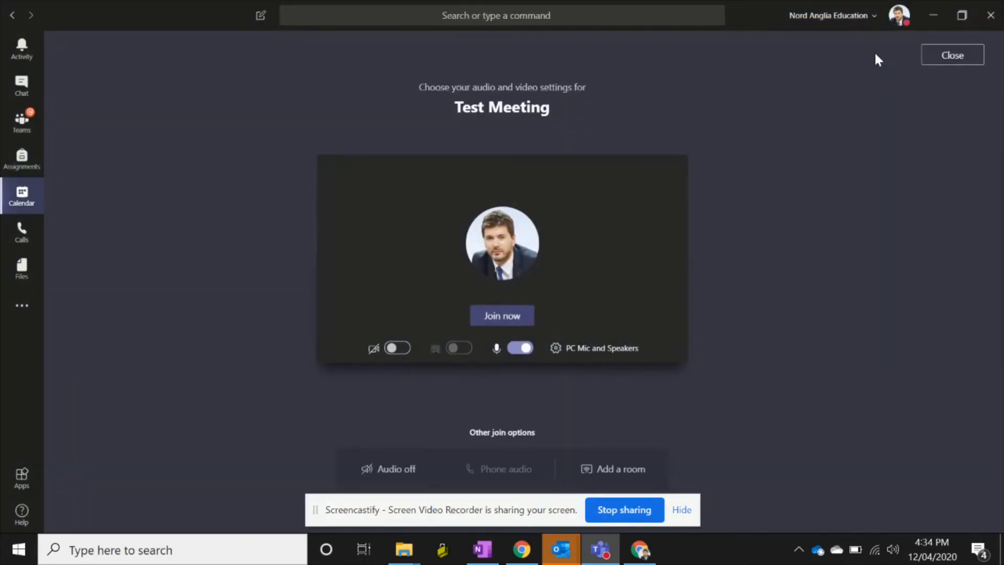
pyautogui.click(502, 316)
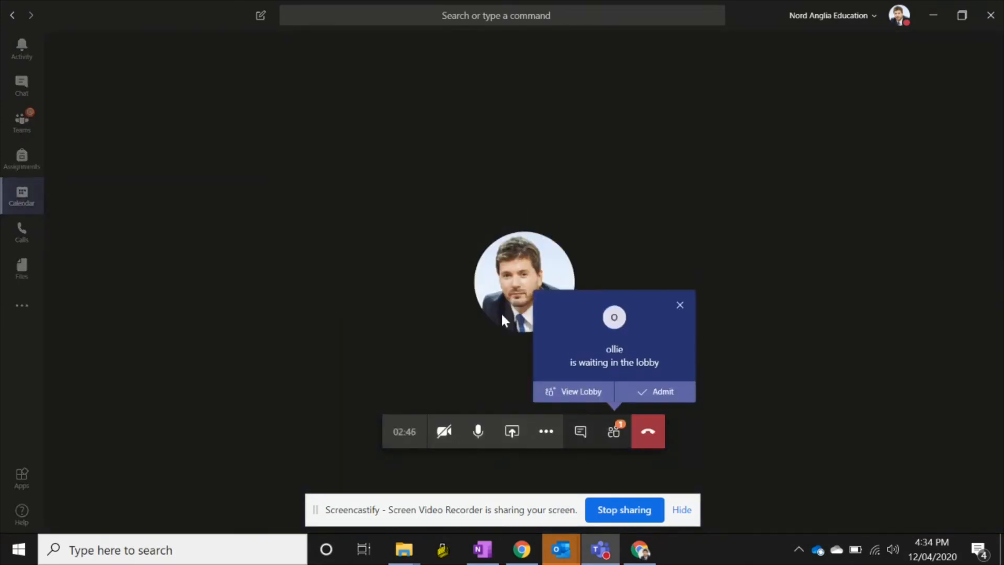
# View the meeting lobby and admit the waiting guest
pyautogui.click(572, 391)
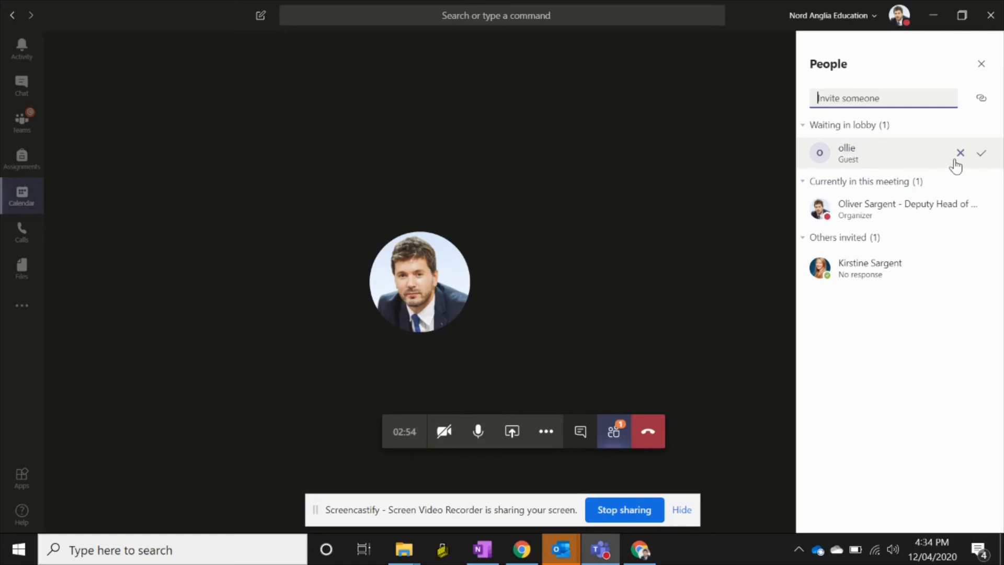
pyautogui.click(981, 153)
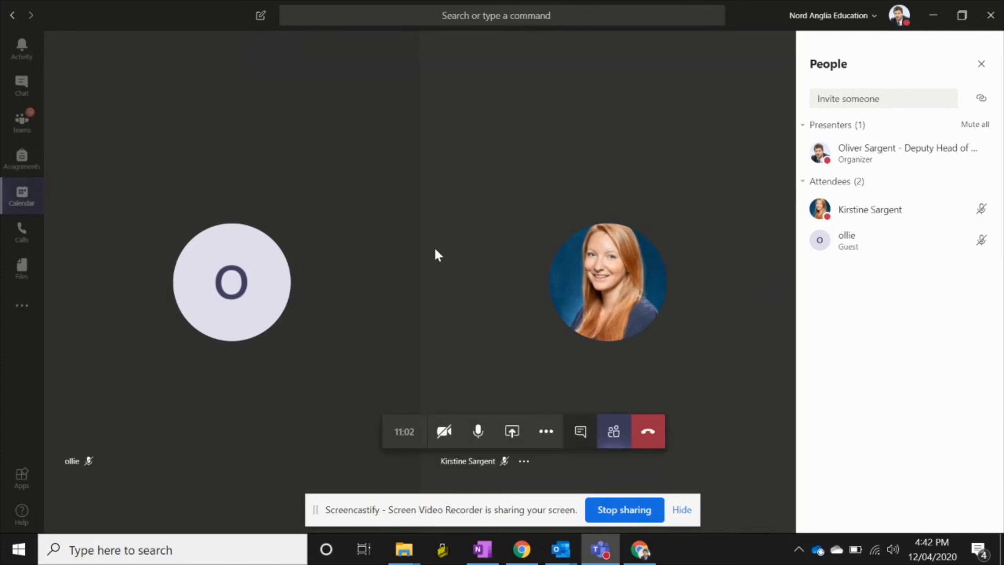
# Mute everyone else in the meeting and confirm
pyautogui.click(970, 126)
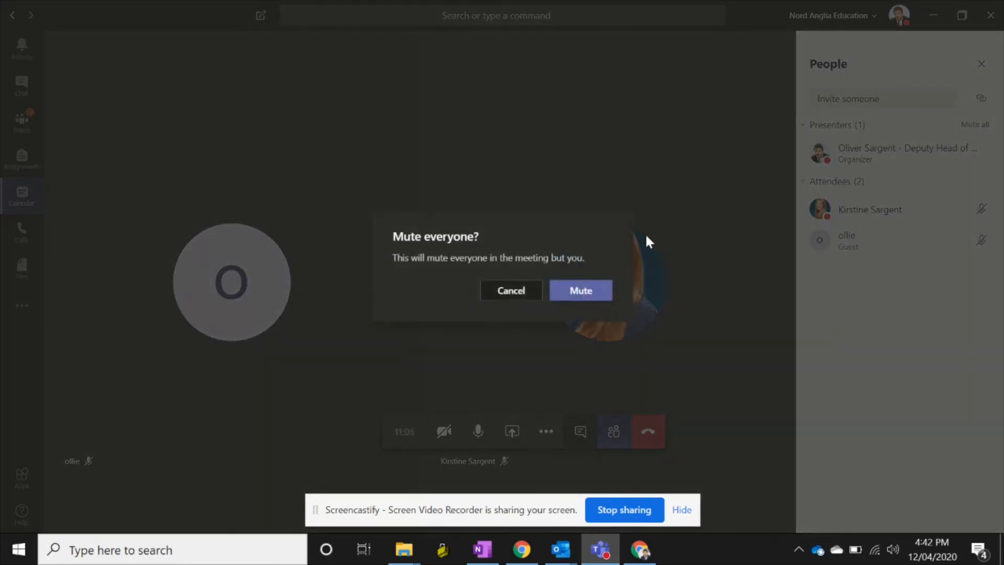
pyautogui.click(567, 297)
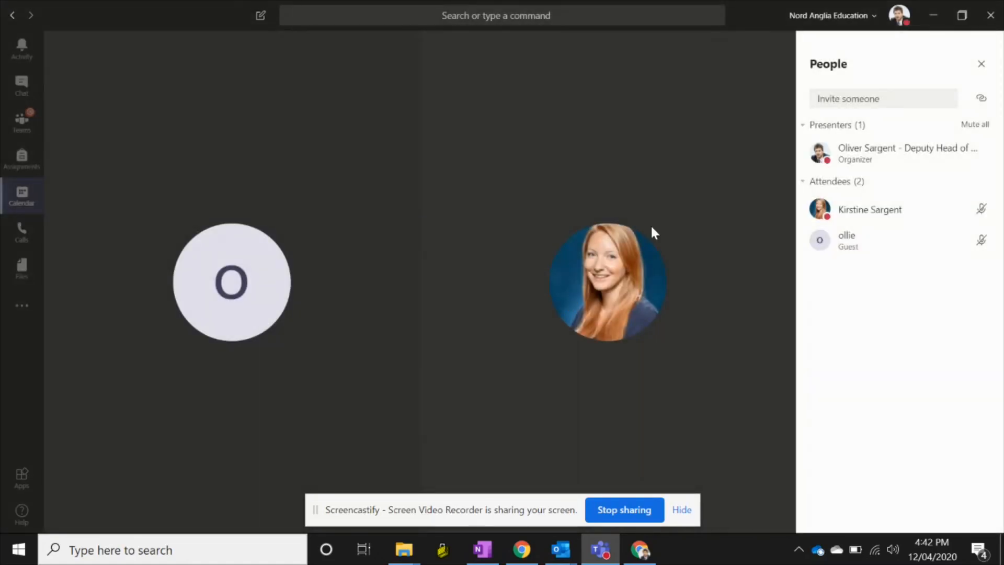
pyautogui.moveTo(883, 201)
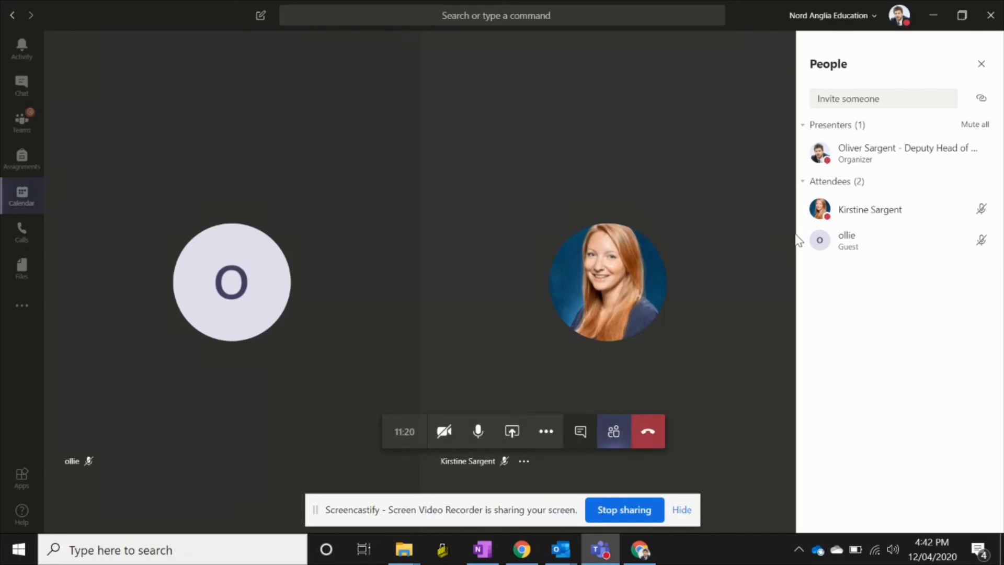
pyautogui.moveTo(972, 216)
# Start recording the meeting, dismiss the tip about finding the recording, and leave the meeting
pyautogui.click(555, 434)
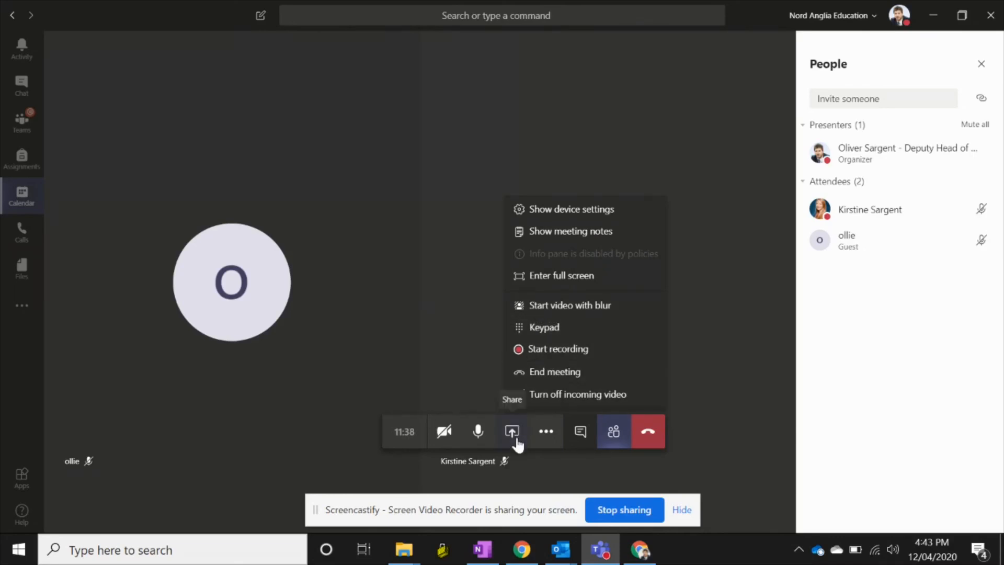
pyautogui.click(558, 349)
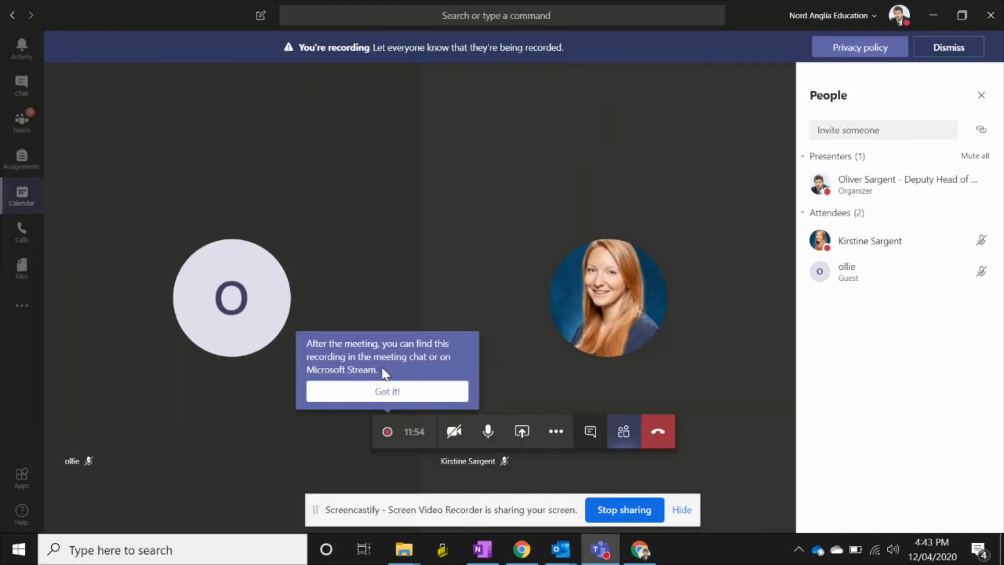
pyautogui.click(368, 397)
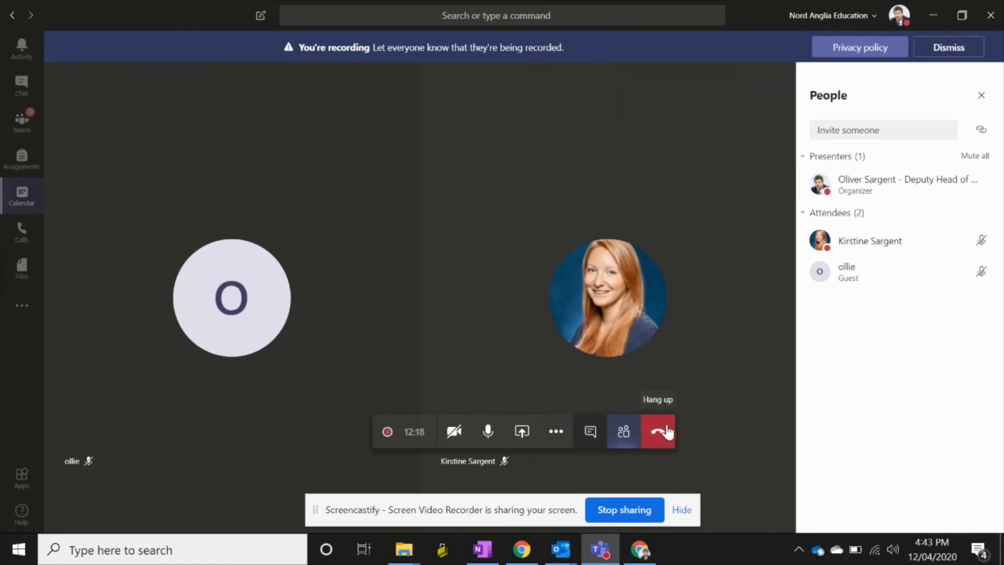
pyautogui.click(662, 438)
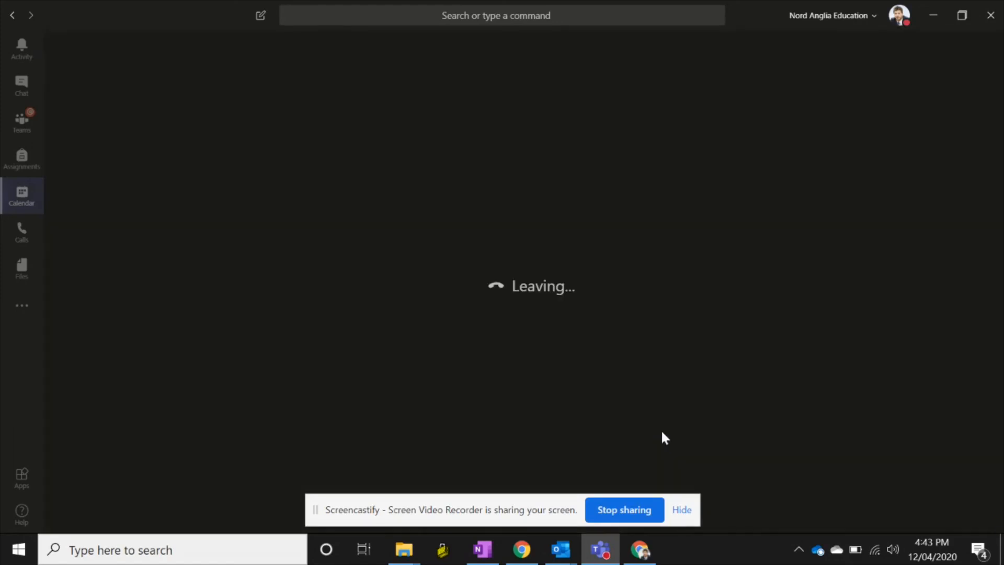